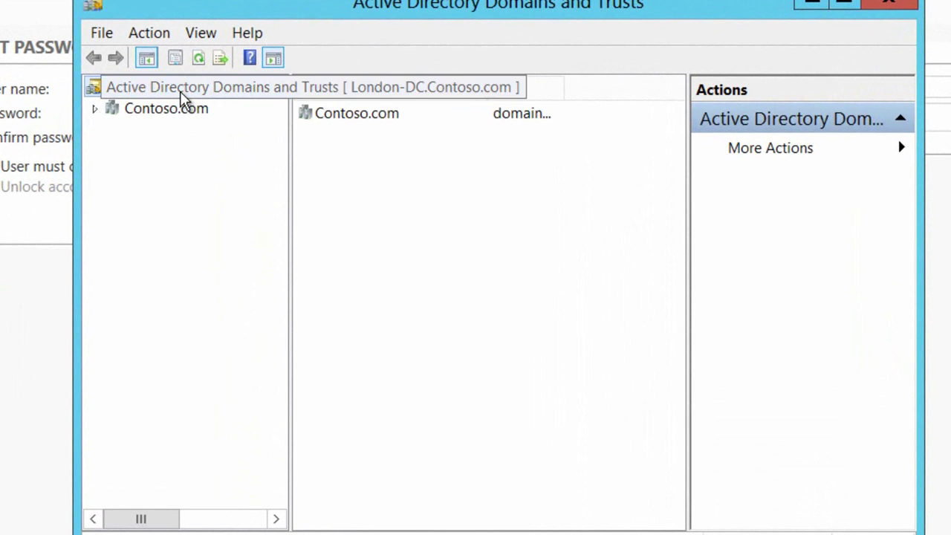
{"action": "right_click", "coordinate": [183, 96]}
{"action": "left_click", "coordinate": [244, 287]}
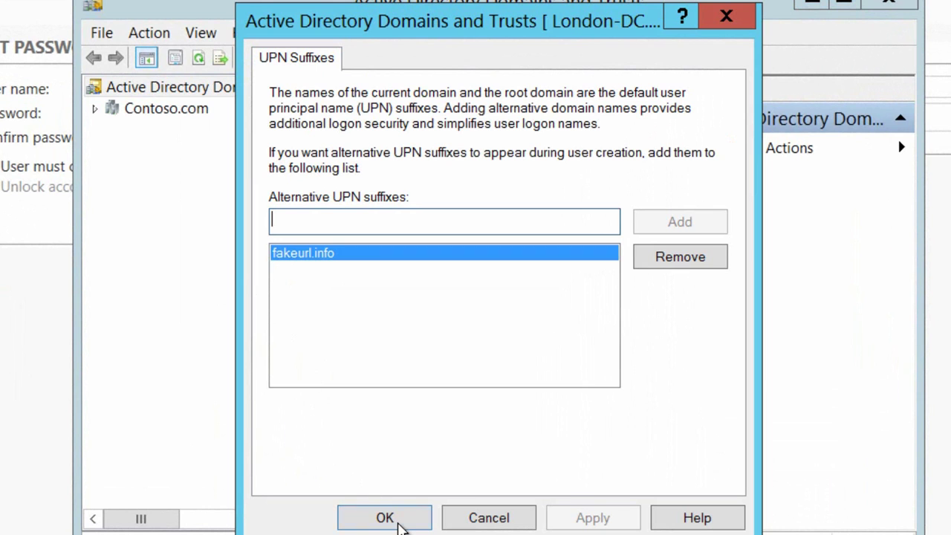
{"action": "left_click", "coordinate": [386, 518]}
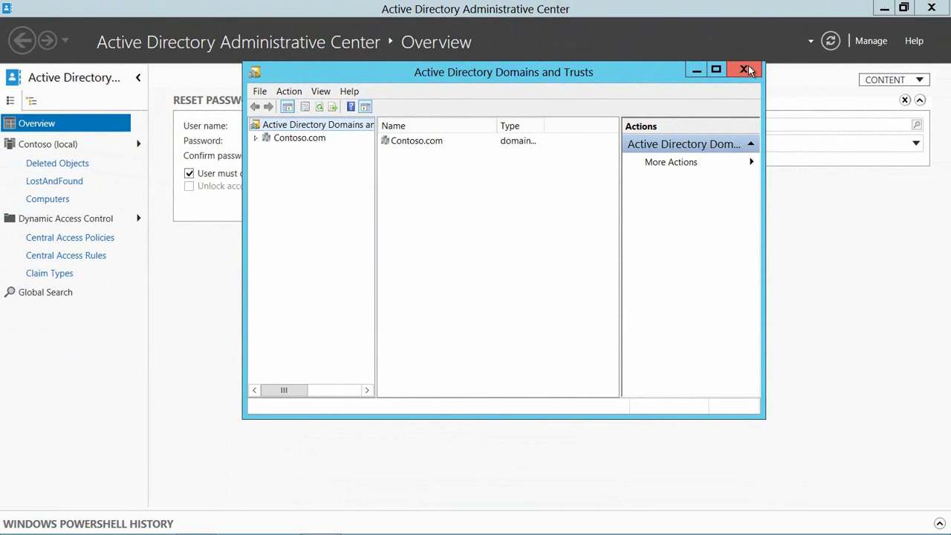
Step: Close Domains and Trusts, then find the user with Global Search and open their properties
{"action": "left_click", "coordinate": [745, 69]}
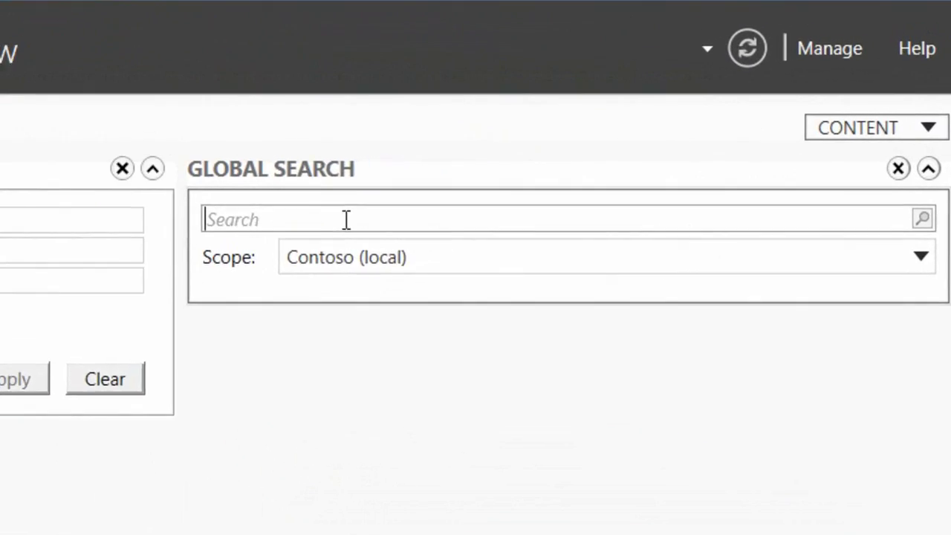
{"action": "left_click", "coordinate": [223, 260]}
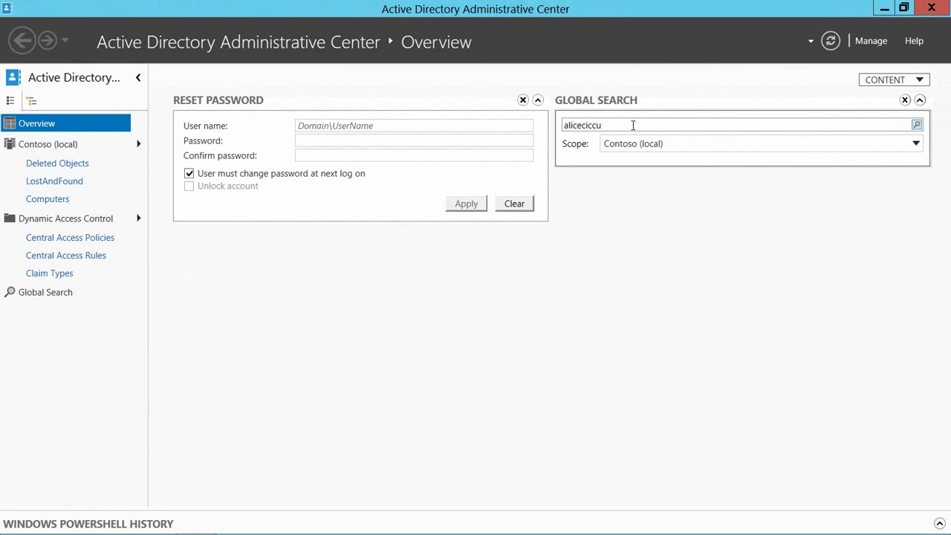
{"action": "key", "text": "Return"}
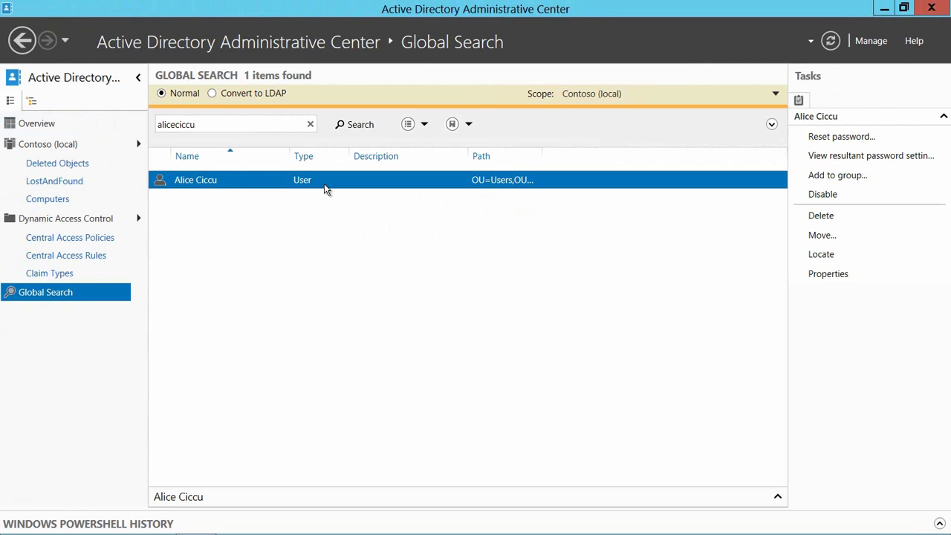
{"action": "double_click", "coordinate": [324, 183]}
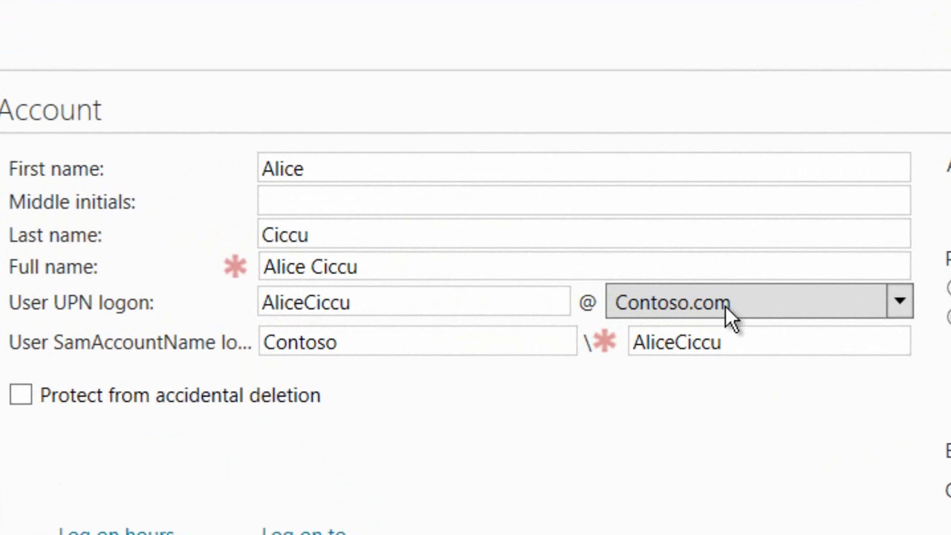
Step: Change the user's UPN logon suffix from Contoso.com to fakeurl.info and save
{"action": "left_click", "coordinate": [733, 300]}
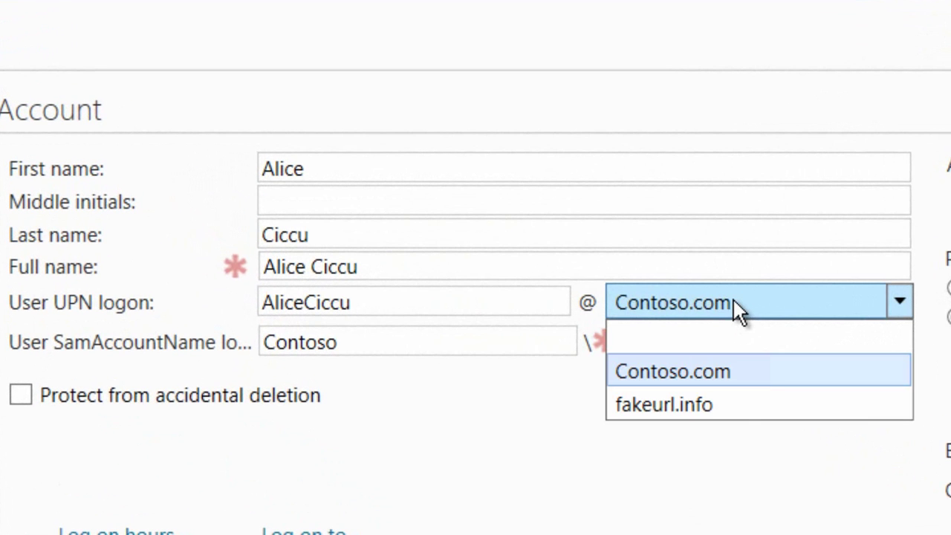
{"action": "key", "text": "Up"}
{"action": "left_click", "coordinate": [721, 405]}
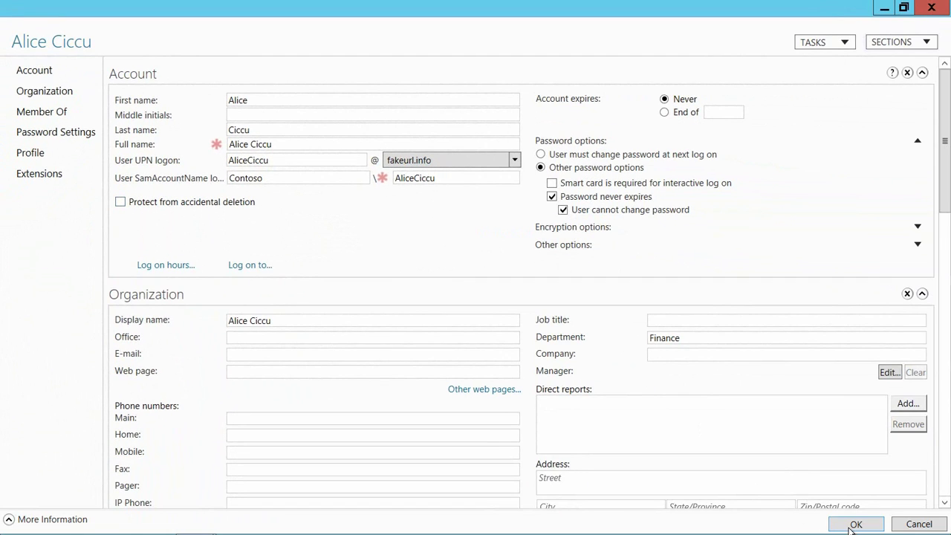
{"action": "left_click", "coordinate": [851, 525]}
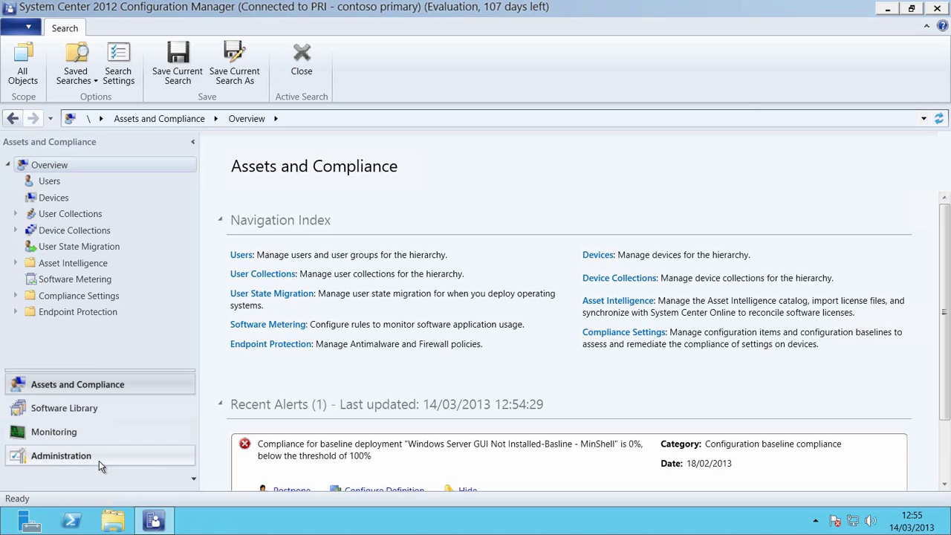
Step: Under Administration > Windows Intune Subscriptions, launch the Create Windows Intune Subscription wizard
{"action": "left_click", "coordinate": [98, 461]}
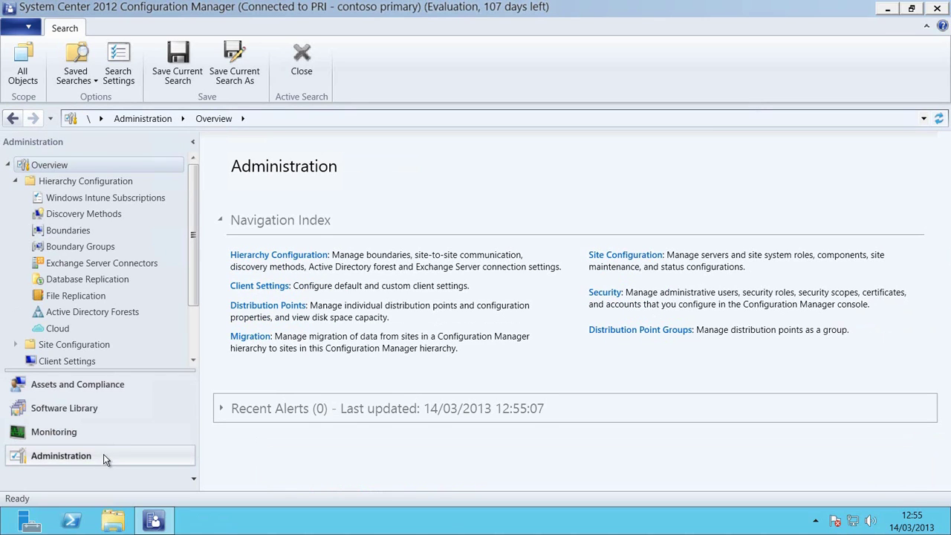
{"action": "left_click", "coordinate": [106, 199]}
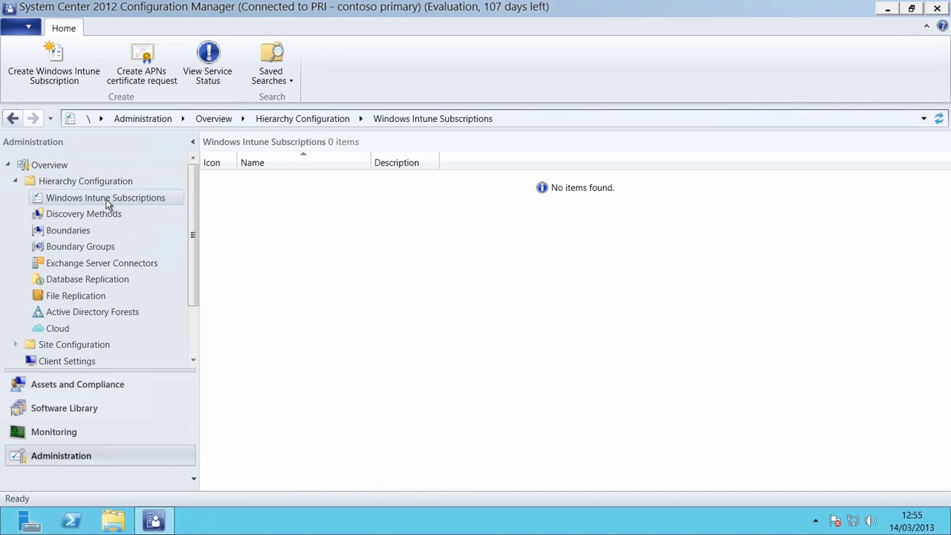
{"action": "left_click", "coordinate": [83, 82]}
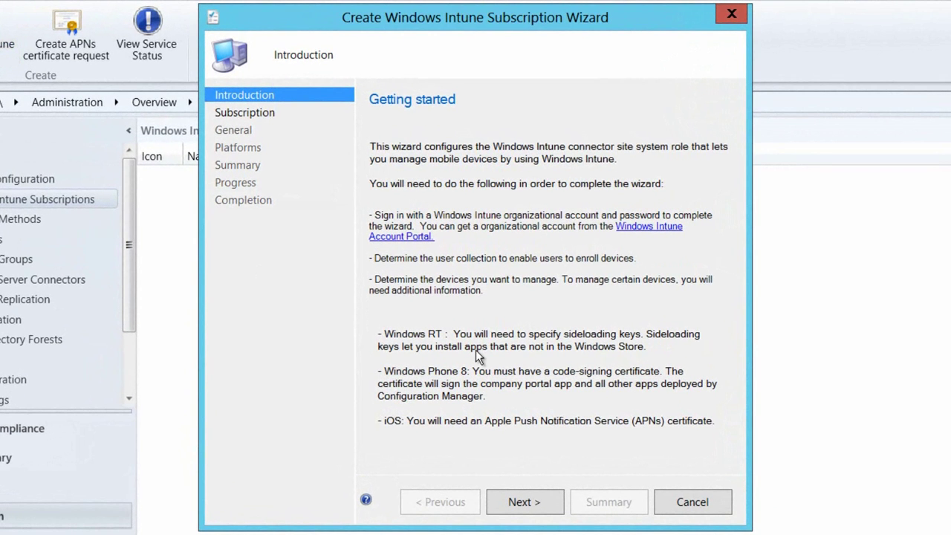
Step: Advance past the Introduction page to the subscription sign-in step
{"action": "left_click", "coordinate": [530, 503]}
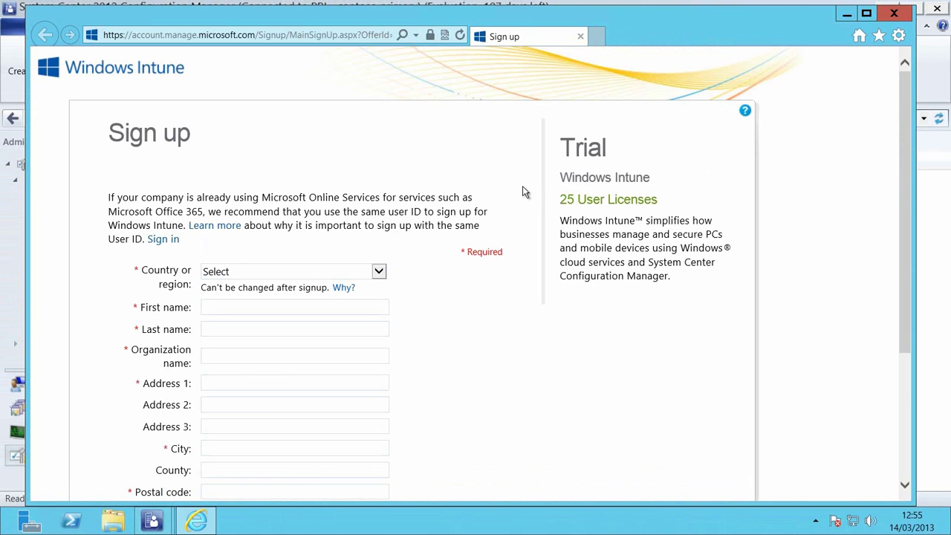
Step: Look over the Windows Intune trial sign-up form, then close Internet Explorer
{"action": "scroll", "coordinate": [522, 187], "scroll_direction": "down", "scroll_amount": 5}
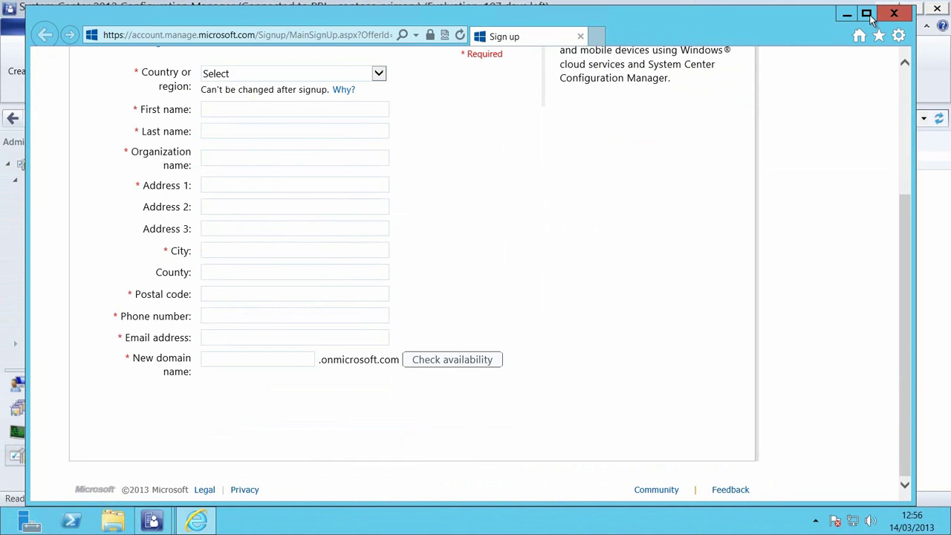
{"action": "left_click", "coordinate": [894, 13]}
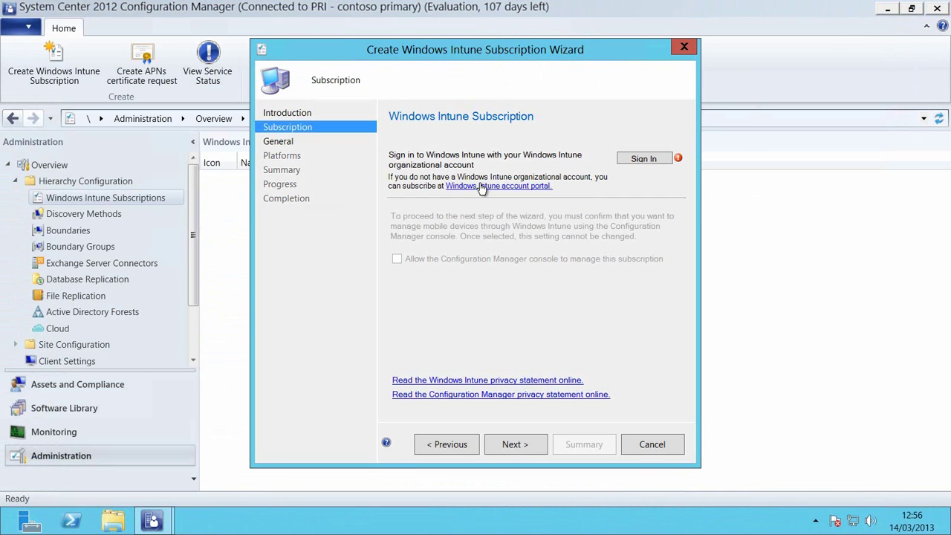
Step: Sign in to Windows Intune with the admin account's password and allow console management of the subscription
{"action": "left_click", "coordinate": [631, 161]}
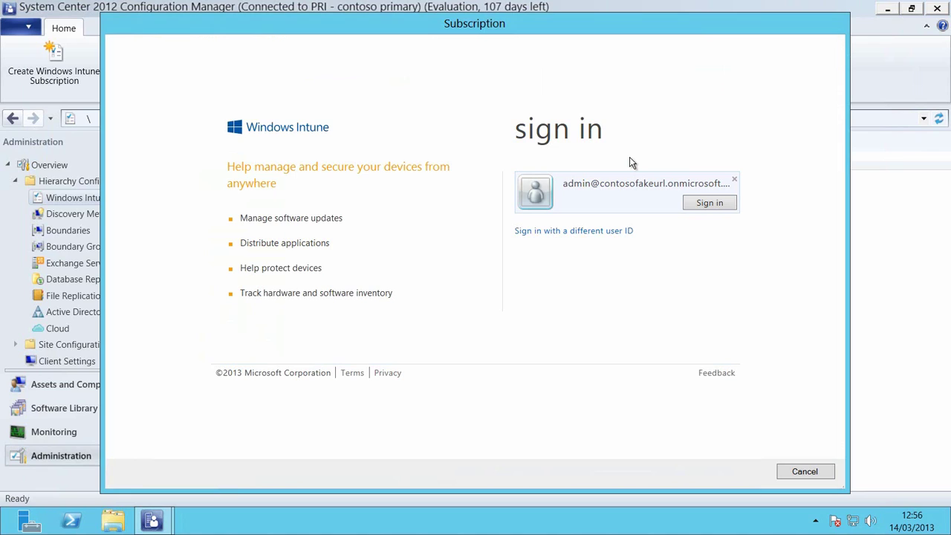
{"action": "left_click", "coordinate": [715, 209]}
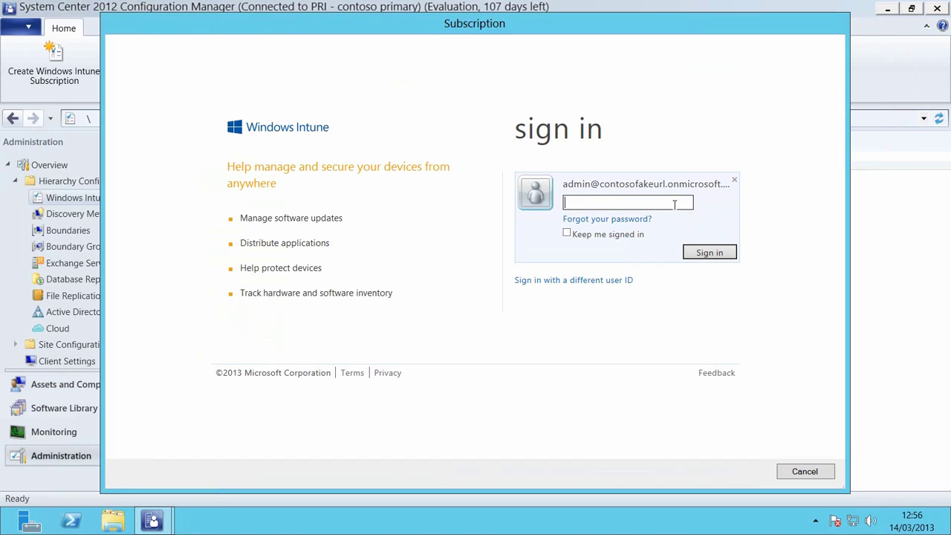
{"action": "type", "text": "•••••••••"}
{"action": "left_click", "coordinate": [704, 252]}
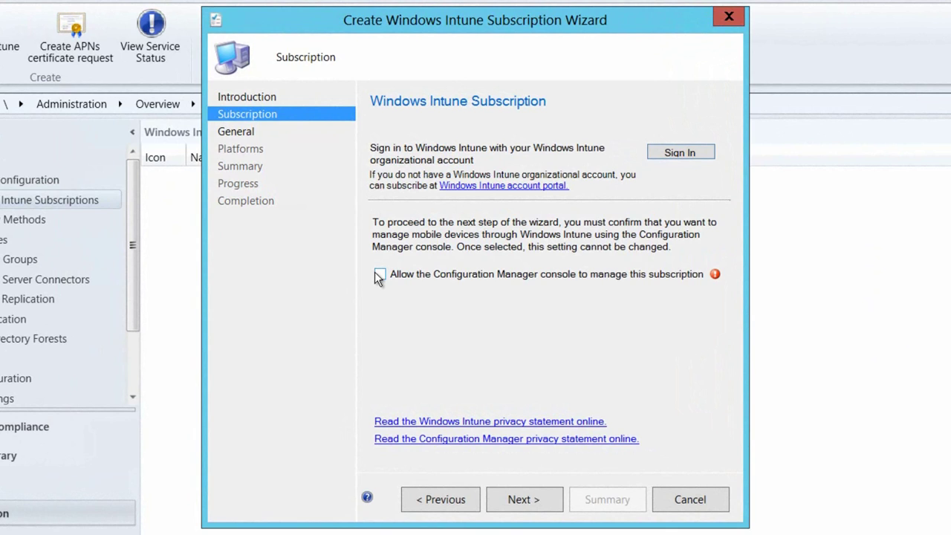
{"action": "left_click", "coordinate": [379, 275]}
{"action": "left_click", "coordinate": [533, 502]}
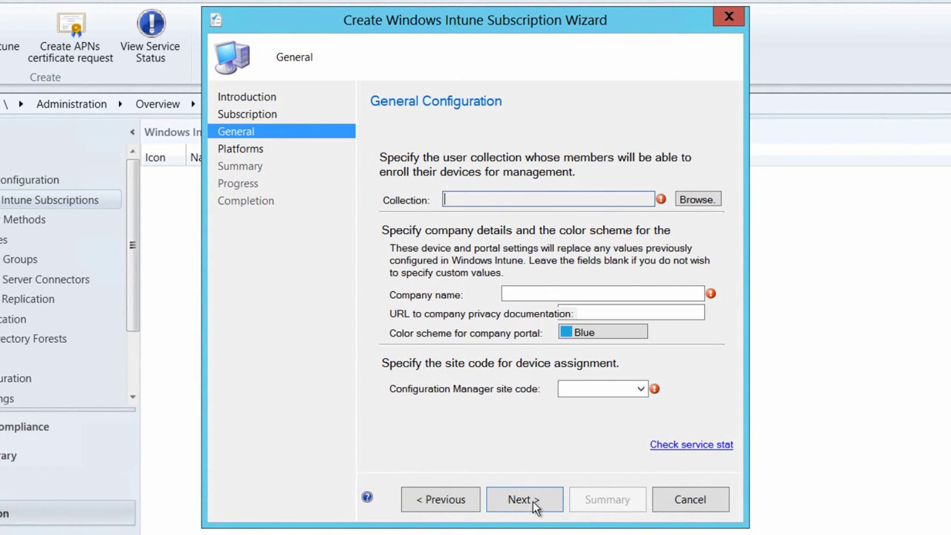
Step: Set collection All Users, company name Contoso FakeURL, Magenta colour scheme and site code PRI
{"action": "left_click", "coordinate": [696, 201]}
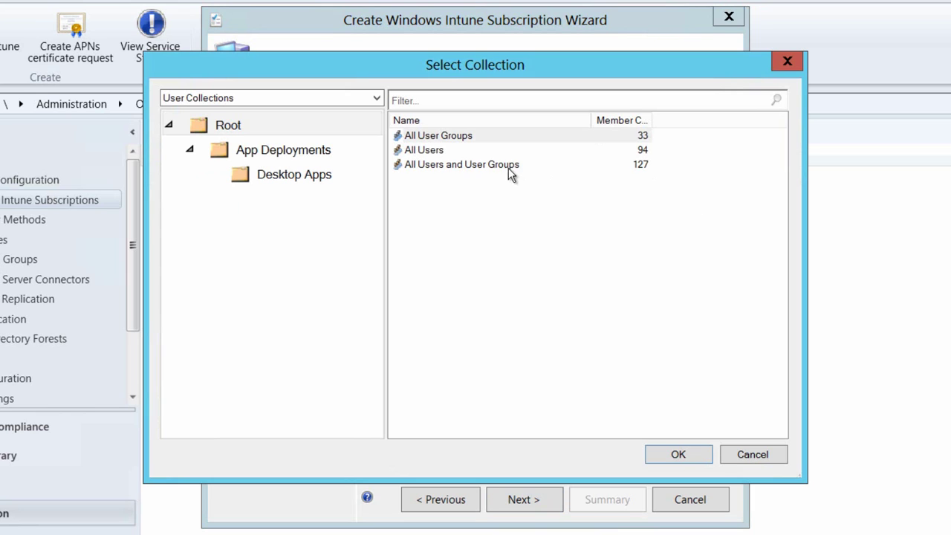
{"action": "left_click", "coordinate": [472, 151]}
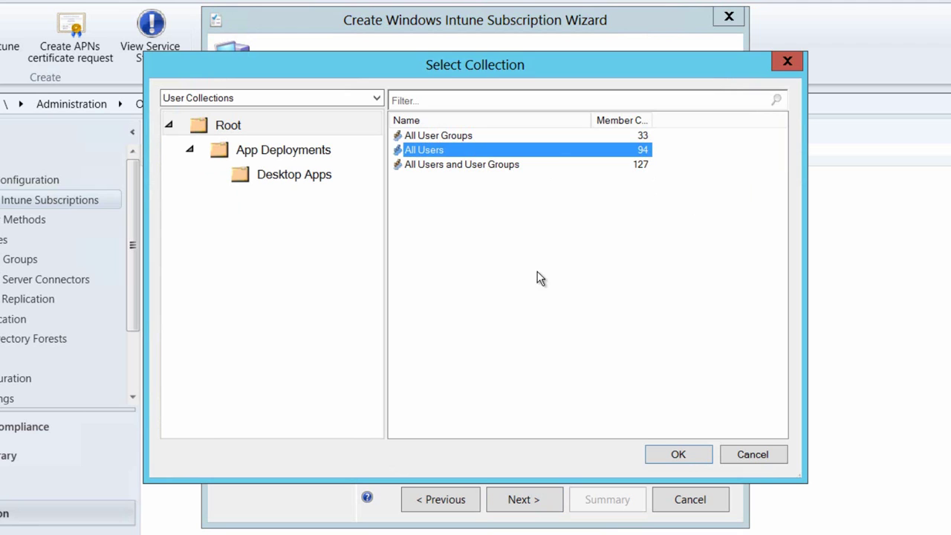
{"action": "left_click", "coordinate": [679, 454]}
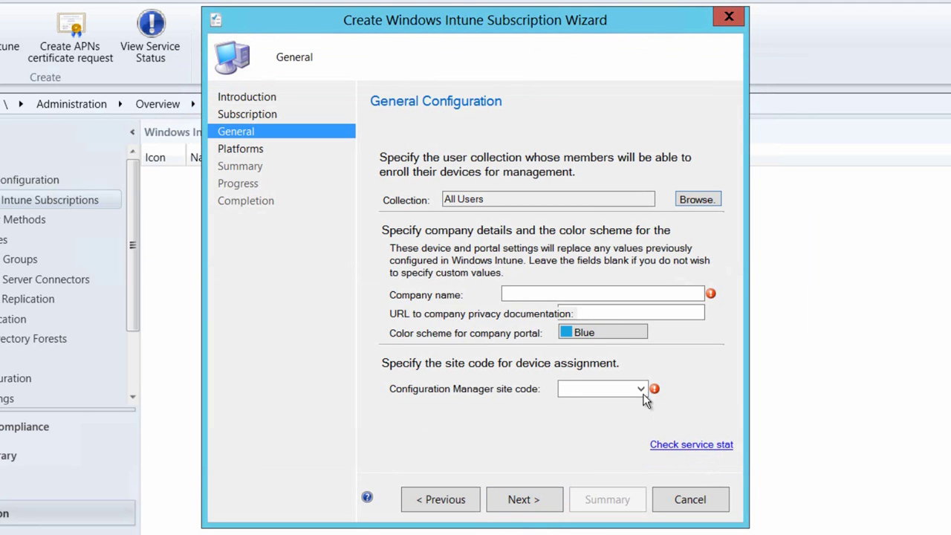
{"action": "left_click", "coordinate": [613, 293]}
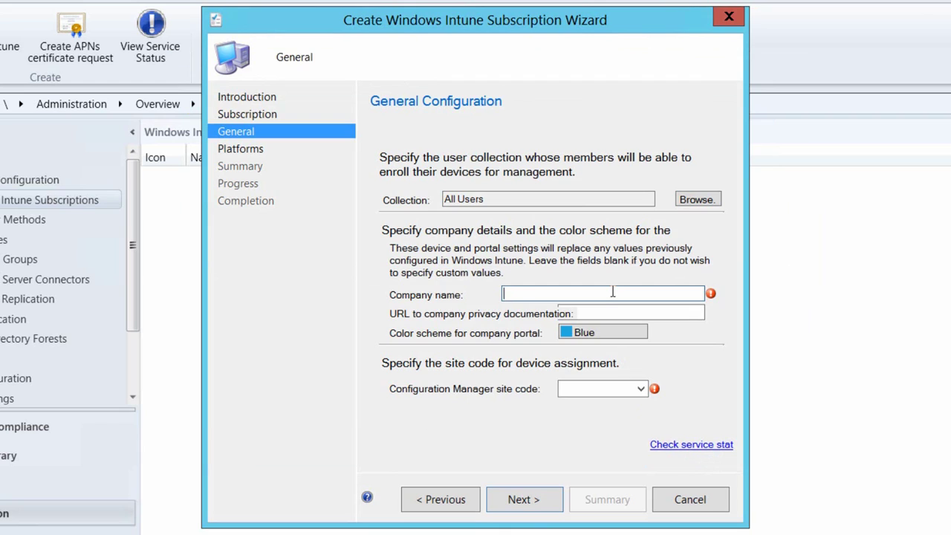
{"action": "type", "text": "Contoso Fake"}
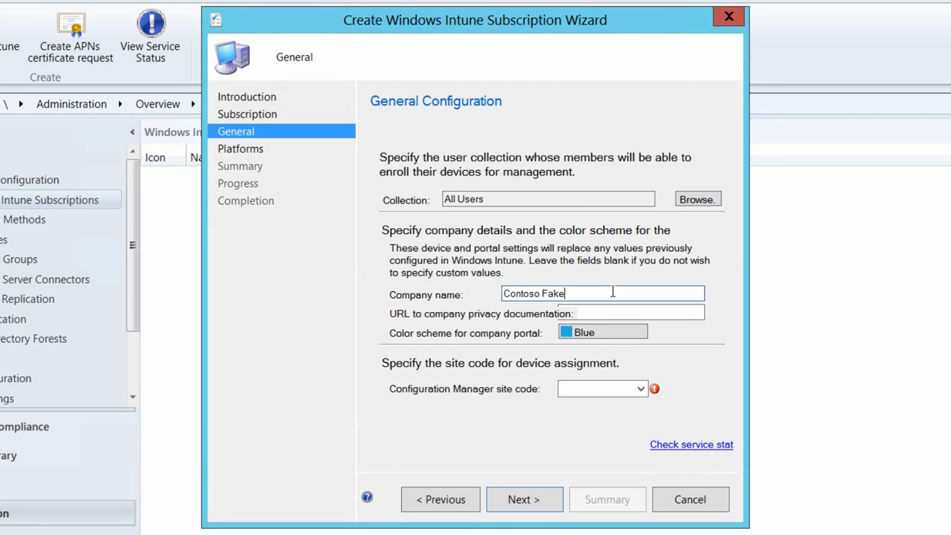
{"action": "type", "text": "URL"}
{"action": "left_click", "coordinate": [592, 336]}
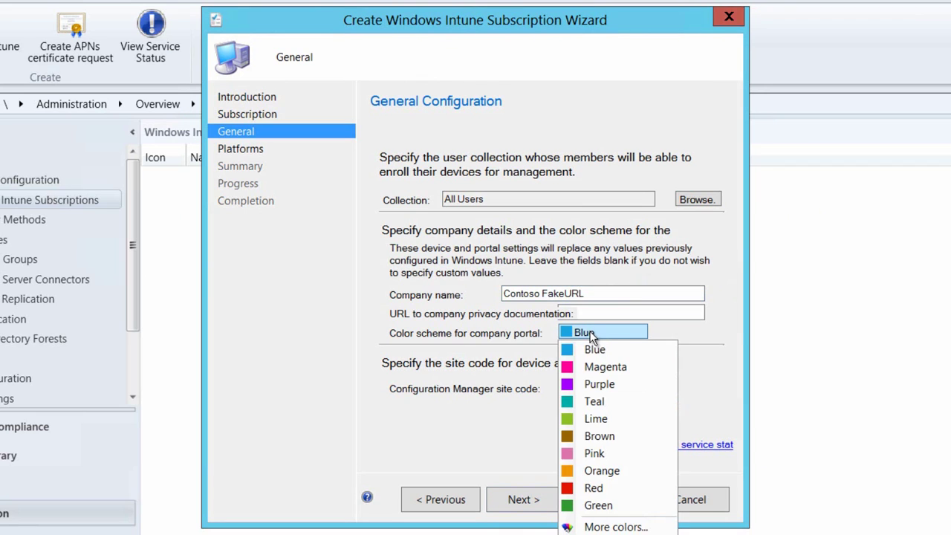
{"action": "left_click", "coordinate": [579, 367]}
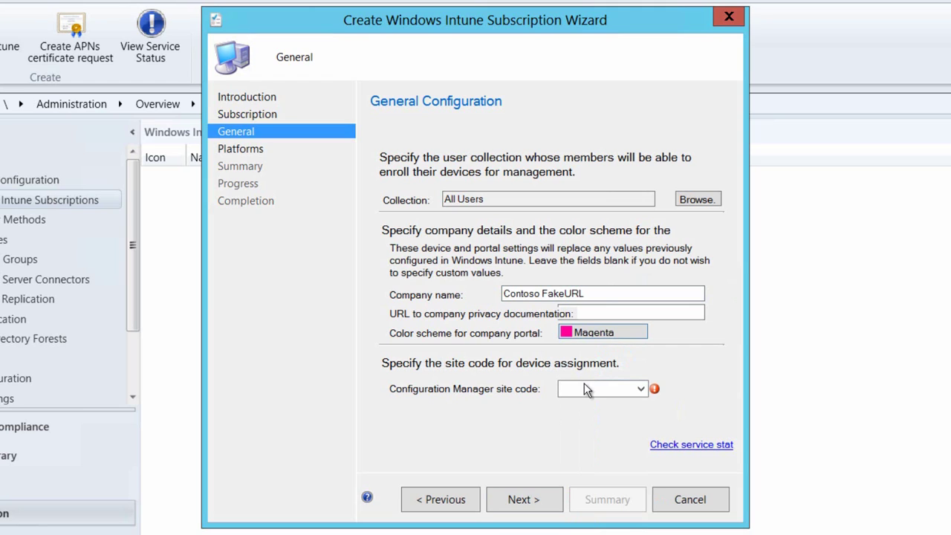
{"action": "left_click", "coordinate": [584, 387]}
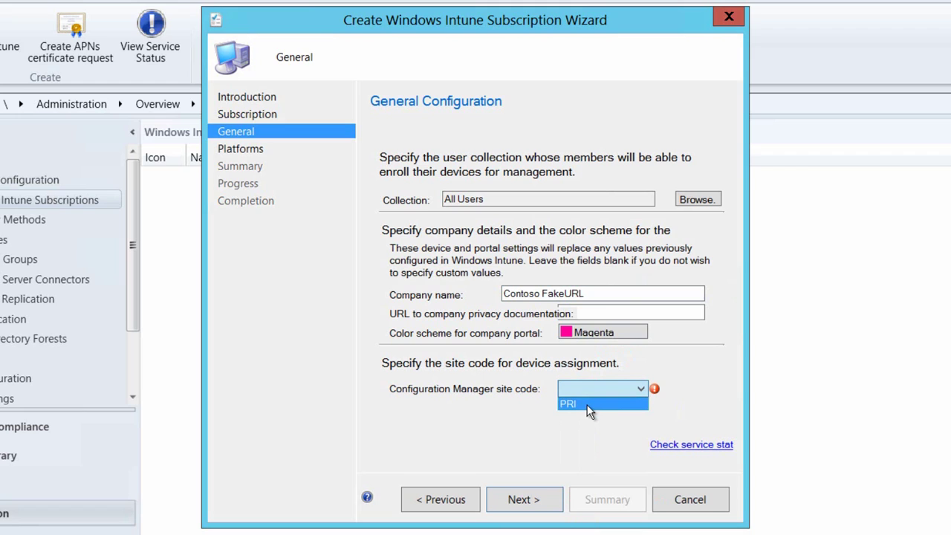
{"action": "left_click", "coordinate": [587, 404]}
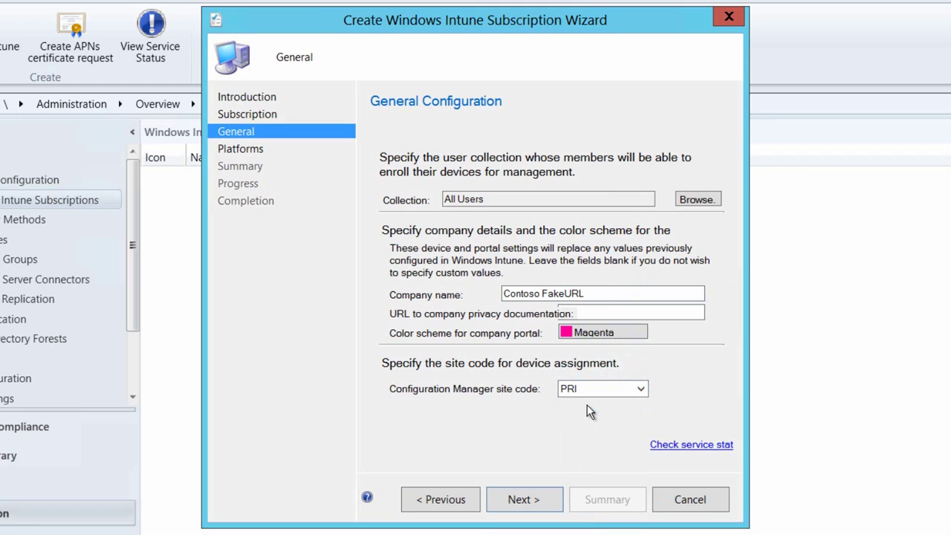
{"action": "left_click", "coordinate": [548, 508]}
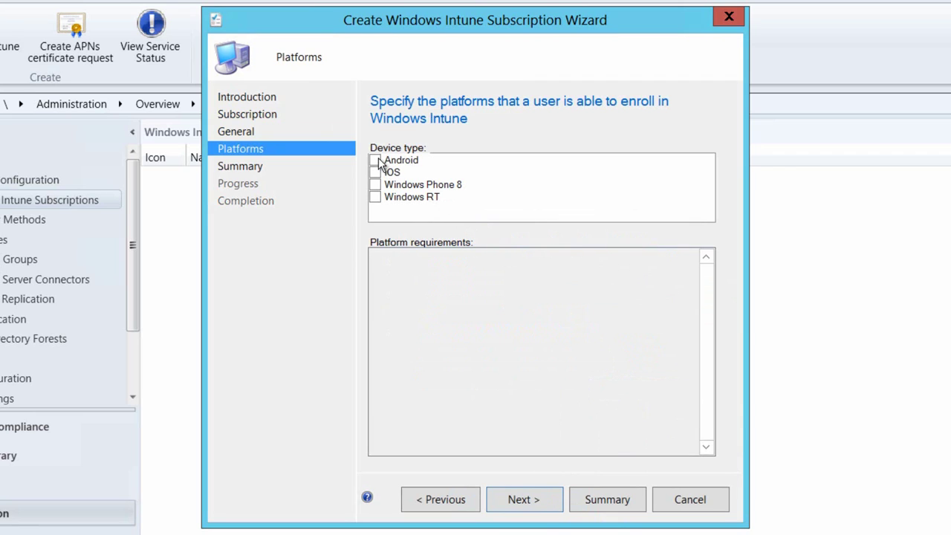
Step: Enable Windows RT as the enrollment platform and continue to its configuration page
{"action": "left_click", "coordinate": [374, 197]}
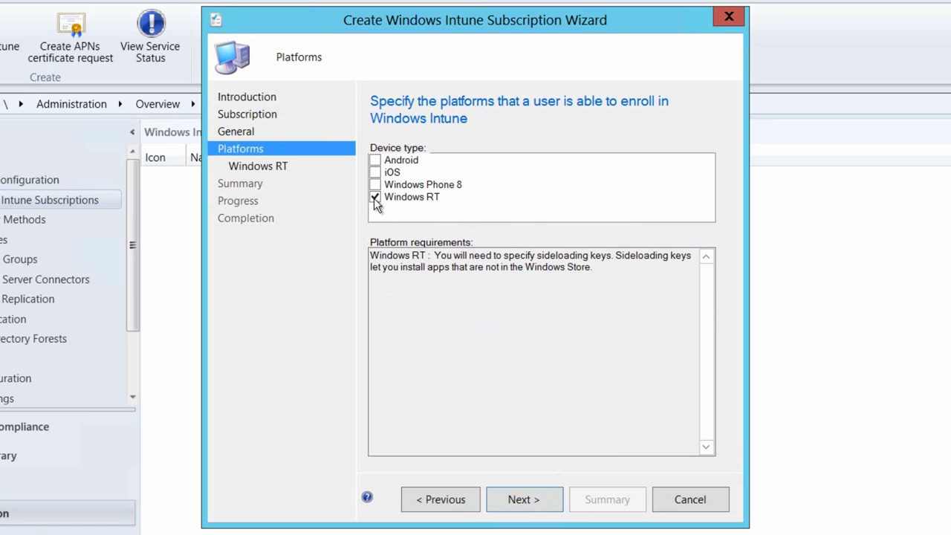
{"action": "left_click", "coordinate": [536, 499]}
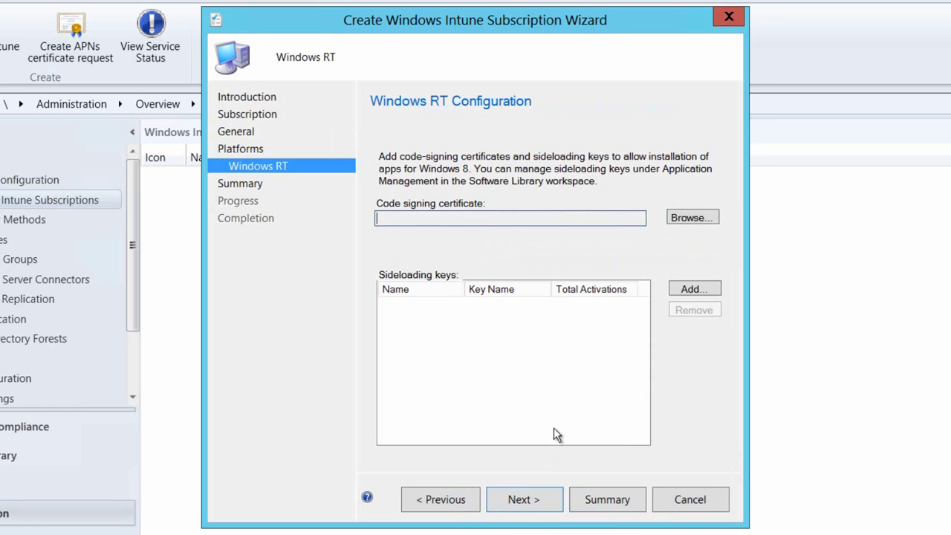
Step: Browse C:\sources\Apps\Win8 apps for a certificate, first landing in the Dynamics folder
{"action": "left_click", "coordinate": [687, 221]}
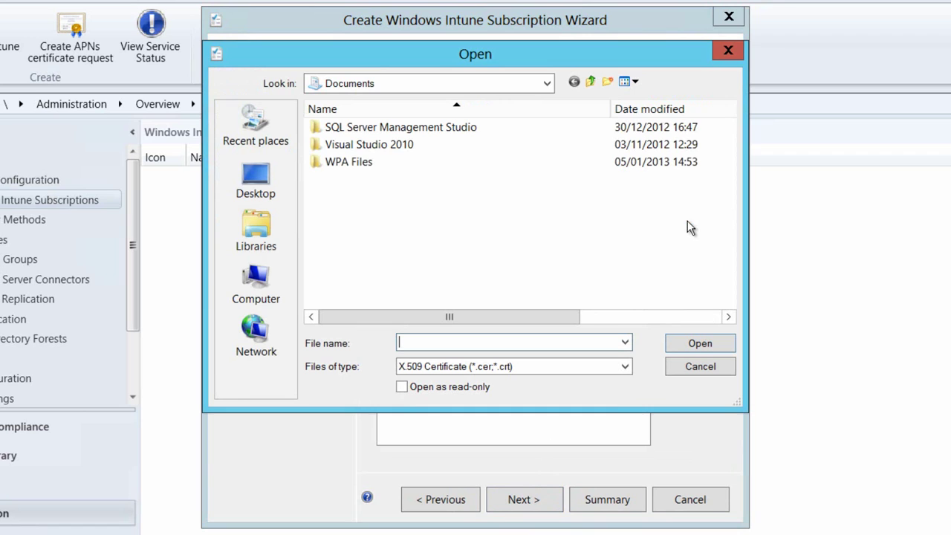
{"action": "type", "text": "c:\\"}
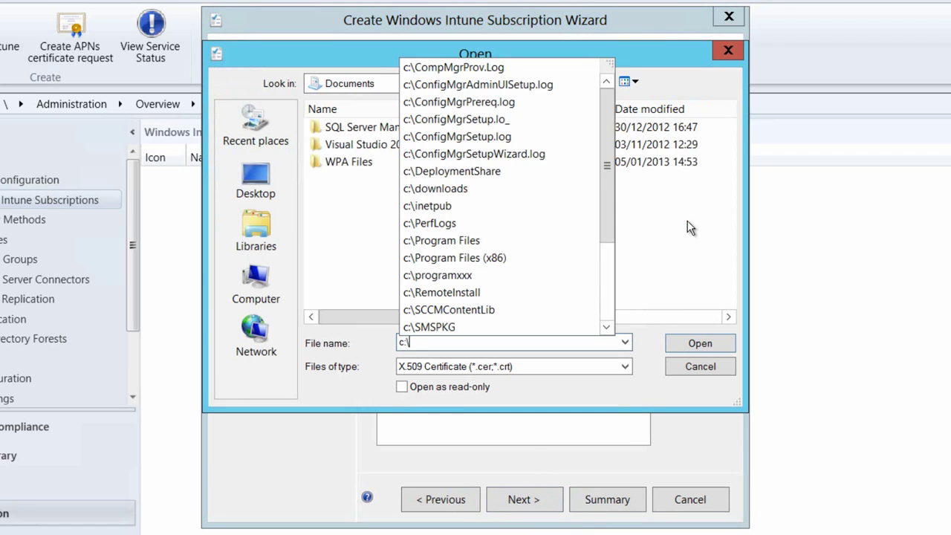
{"action": "type", "text": "sources"}
{"action": "key", "text": "Return"}
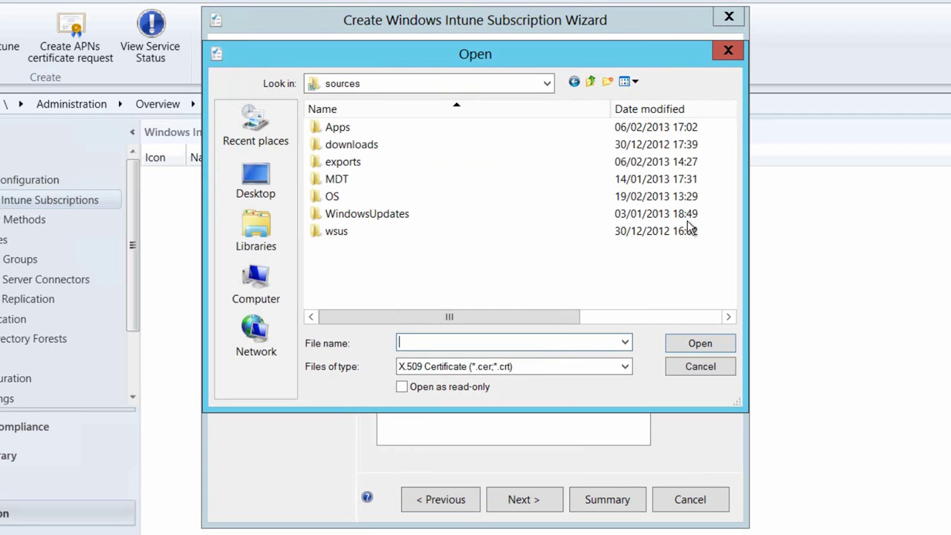
{"action": "double_click", "coordinate": [369, 131]}
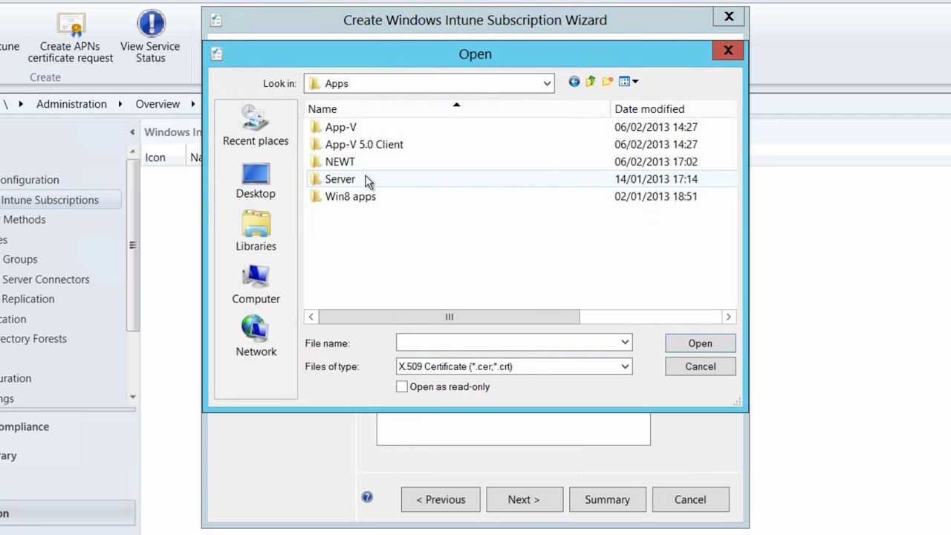
{"action": "double_click", "coordinate": [361, 198]}
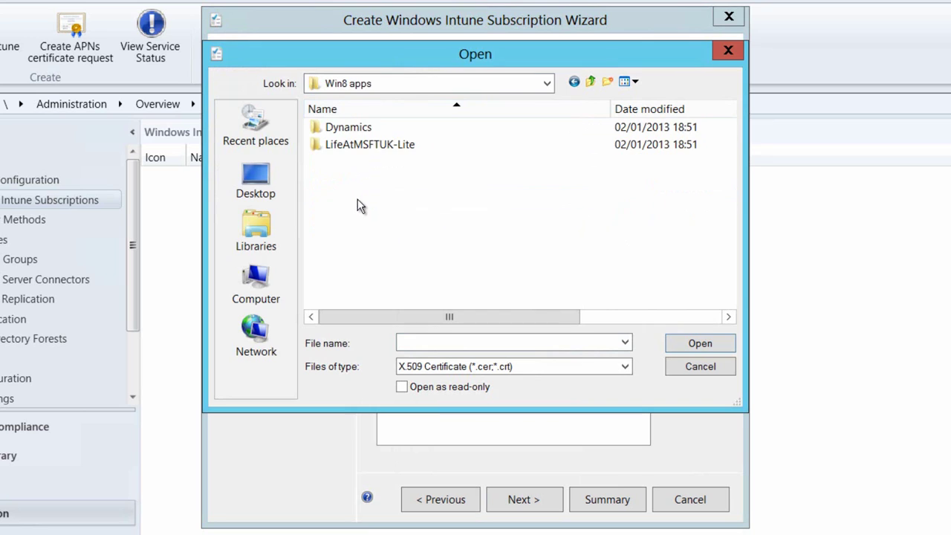
{"action": "double_click", "coordinate": [362, 132]}
{"action": "left_click", "coordinate": [360, 149]}
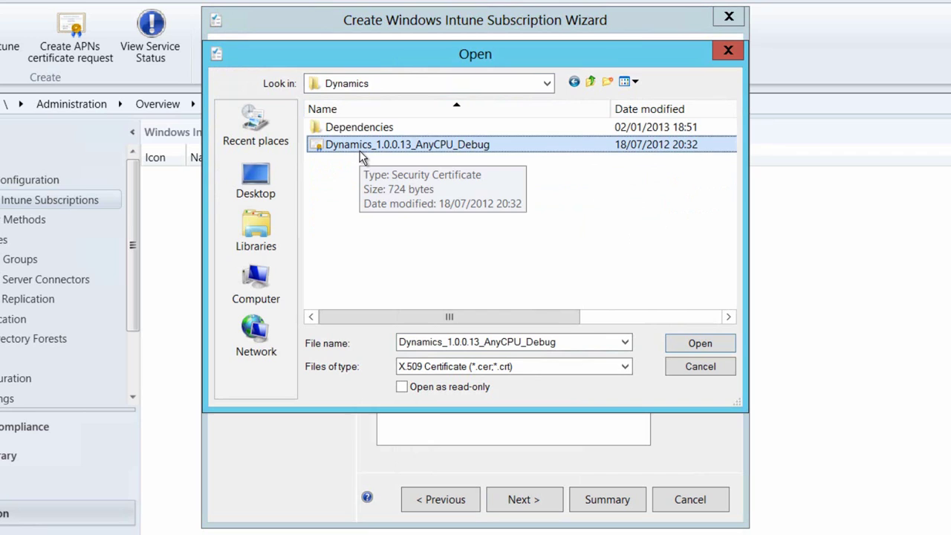
Step: Use the Code Signing certificate from the Code Signing Cert folder, then begin adding a sideloading key
{"action": "key", "text": "BackSpace"}
{"action": "key", "text": "BackSpace"}
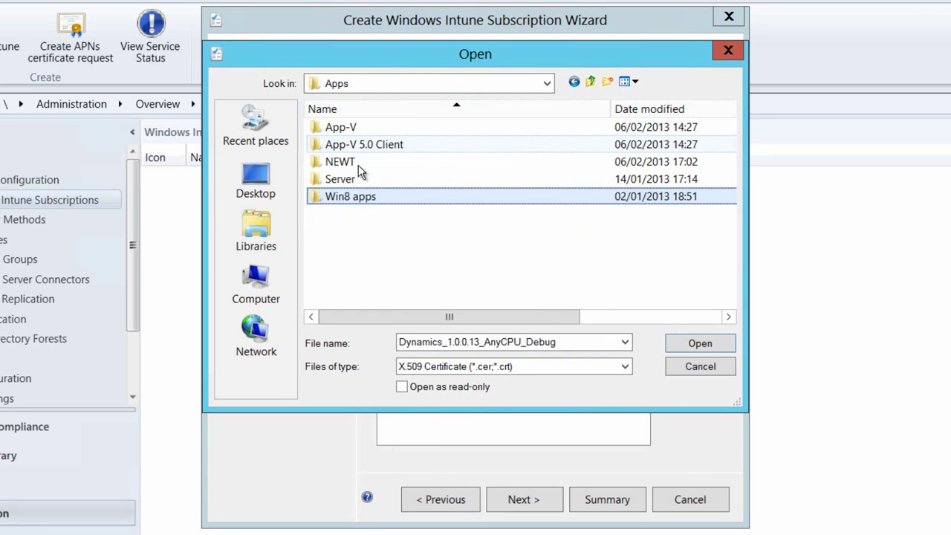
{"action": "double_click", "coordinate": [357, 202]}
{"action": "double_click", "coordinate": [365, 128]}
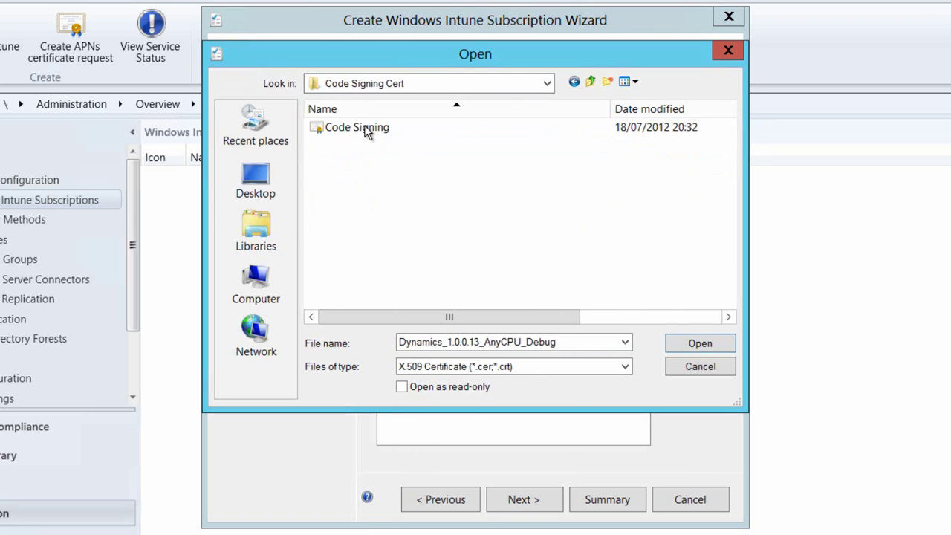
{"action": "left_click", "coordinate": [365, 131]}
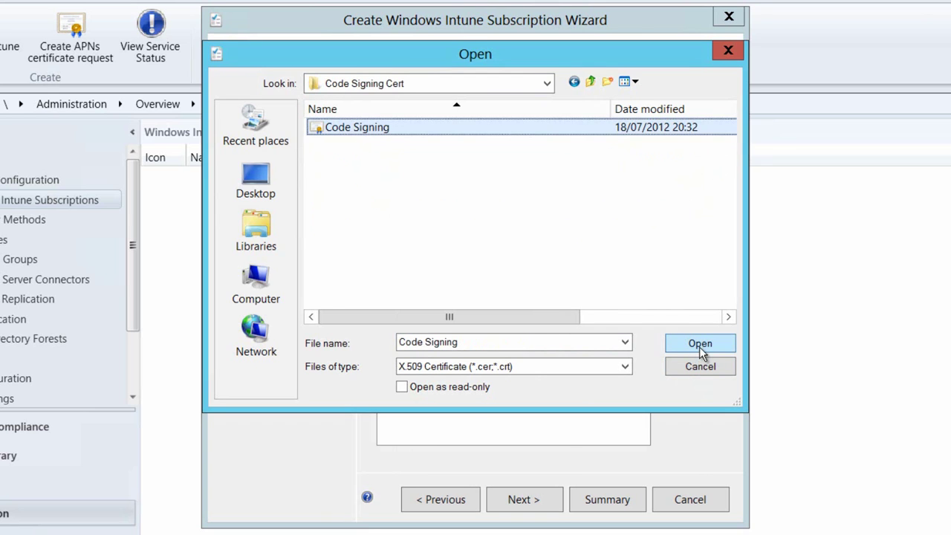
{"action": "left_click", "coordinate": [700, 343]}
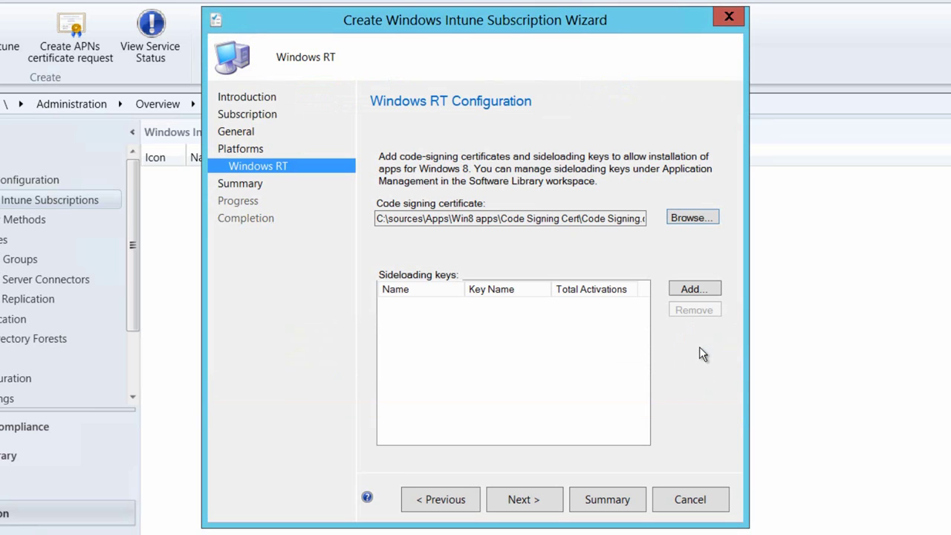
{"action": "left_click", "coordinate": [687, 292]}
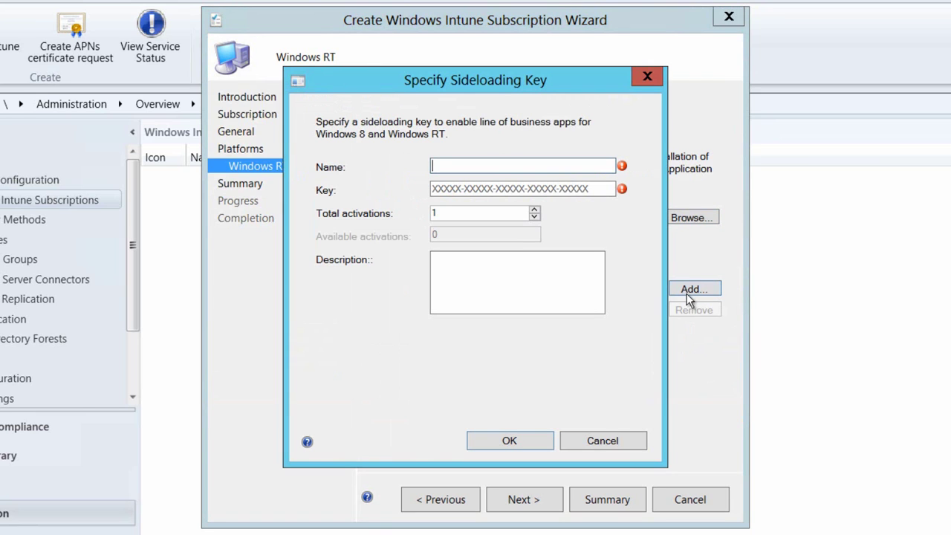
Step: Add sideloading key 'Volume License Keys' with its key value and 4 total activations
{"action": "type", "text": "Volume License Keys"}
{"action": "key", "text": "Tab"}
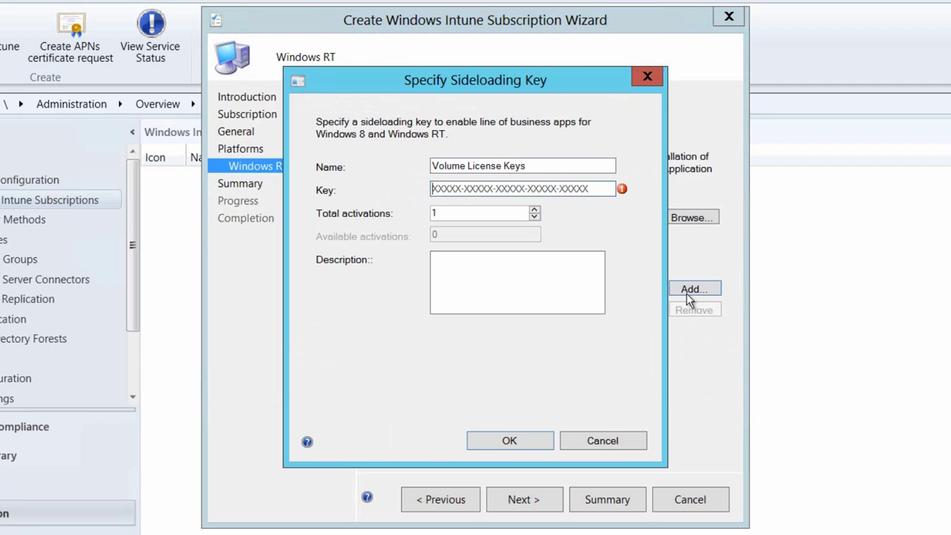
{"action": "type", "text": "00000"}
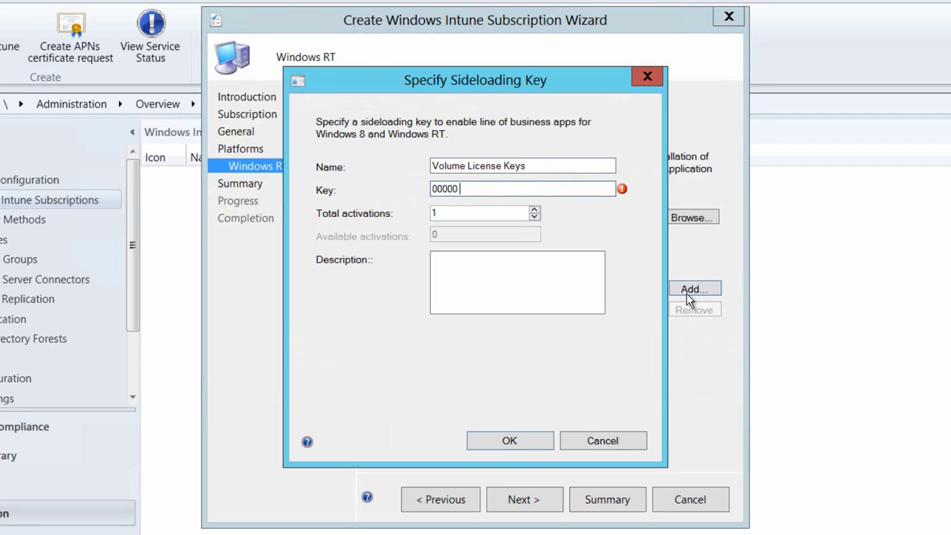
{"action": "type", "text": "-00000-00000-0000"}
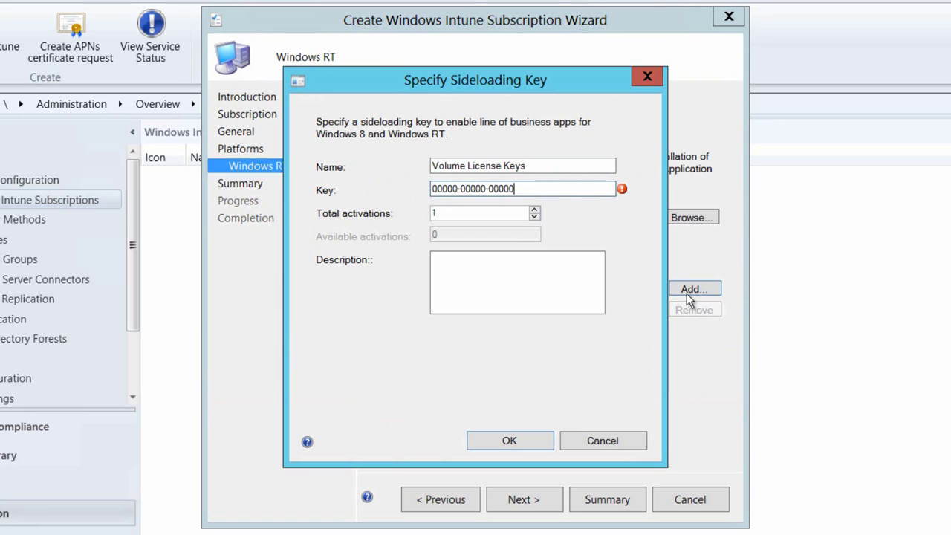
{"action": "type", "text": "0-00000"}
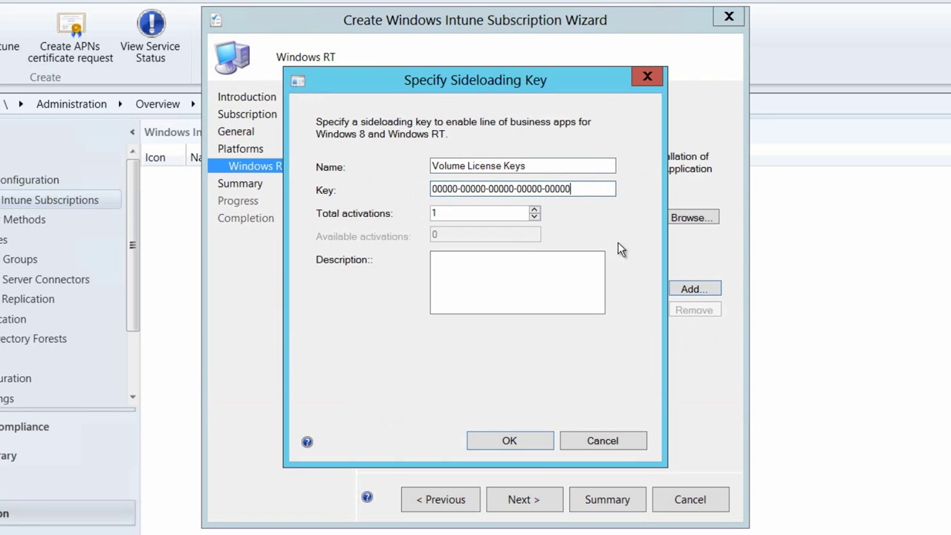
{"action": "left_click", "coordinate": [535, 210]}
{"action": "left_click", "coordinate": [535, 211]}
{"action": "left_click", "coordinate": [535, 210]}
{"action": "left_click", "coordinate": [497, 268]}
{"action": "left_click", "coordinate": [506, 442]}
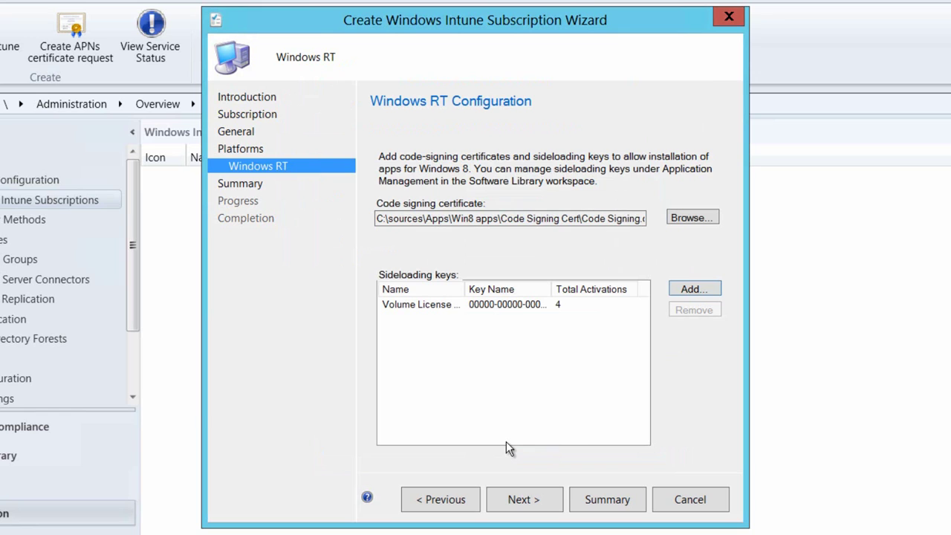
Step: Confirm the summary to create the subscription and close the completed wizard
{"action": "left_click", "coordinate": [543, 502]}
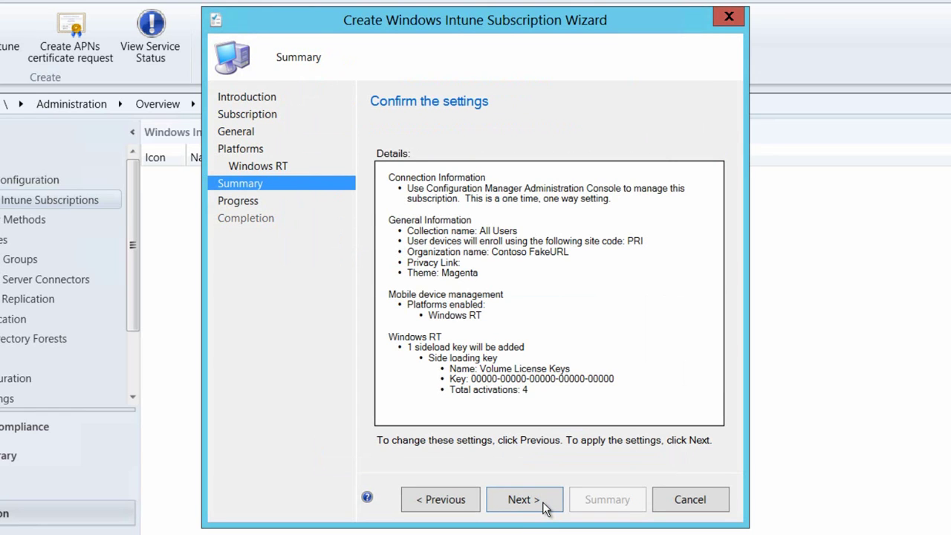
{"action": "left_click", "coordinate": [543, 501]}
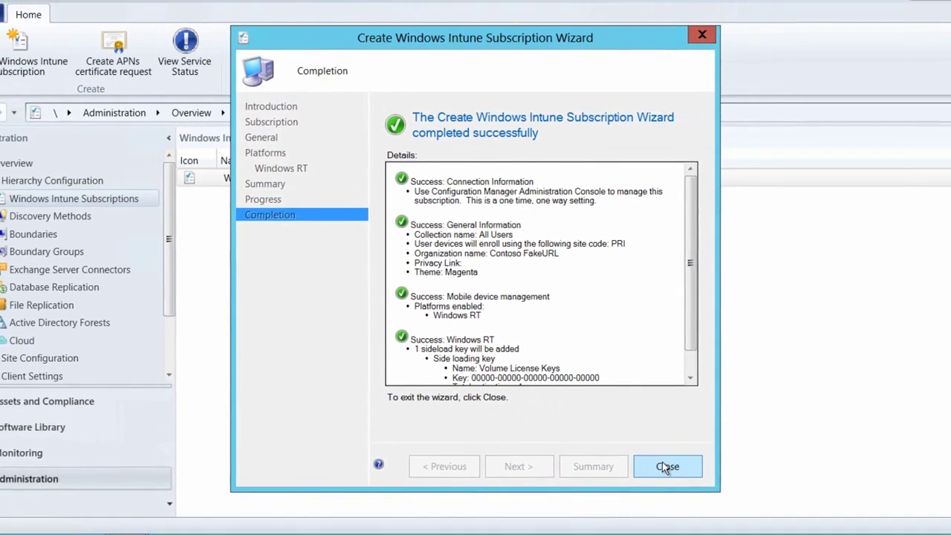
{"action": "left_click", "coordinate": [665, 466]}
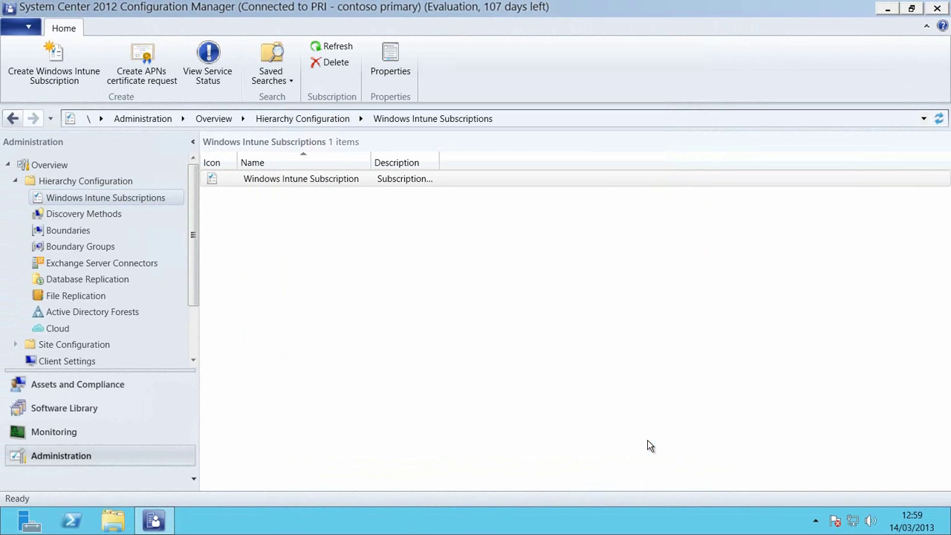
{"action": "left_click", "coordinate": [402, 70]}
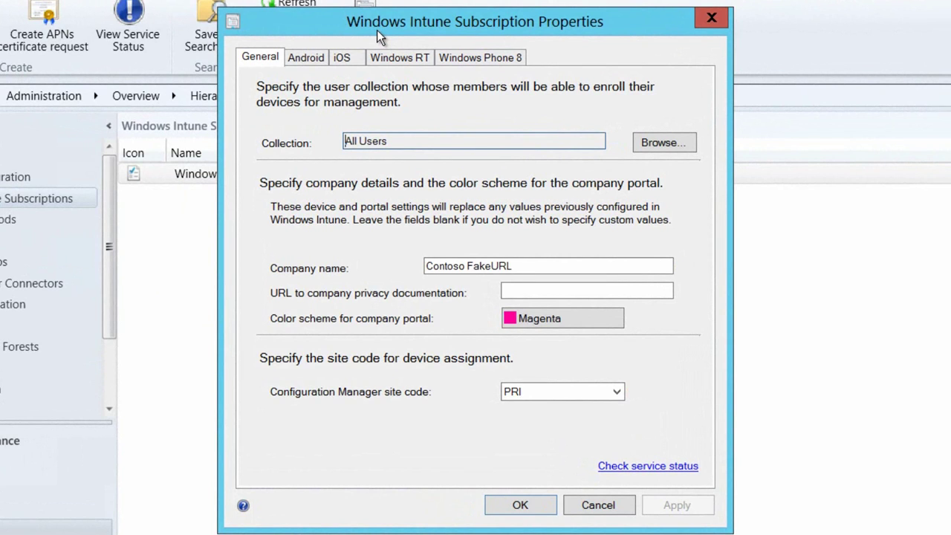
{"action": "left_click", "coordinate": [303, 63]}
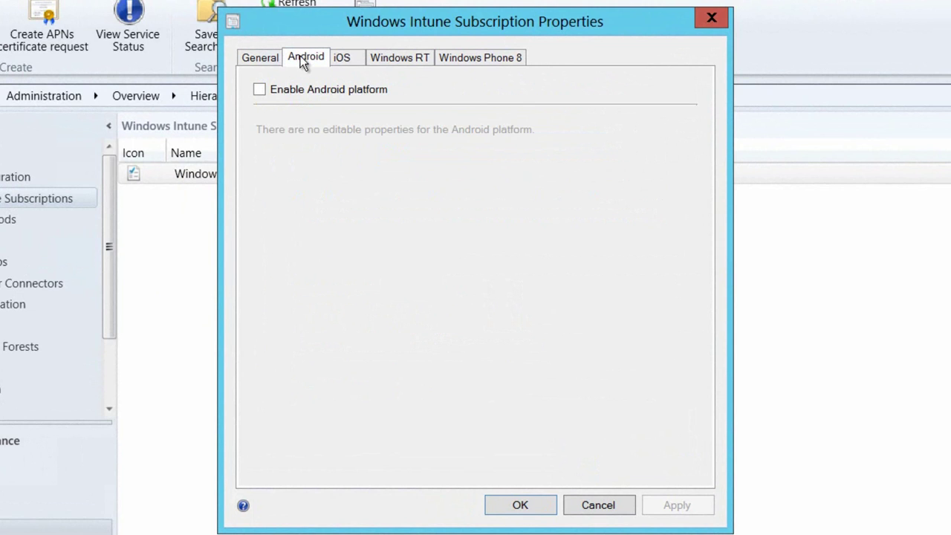
{"action": "left_click", "coordinate": [345, 62]}
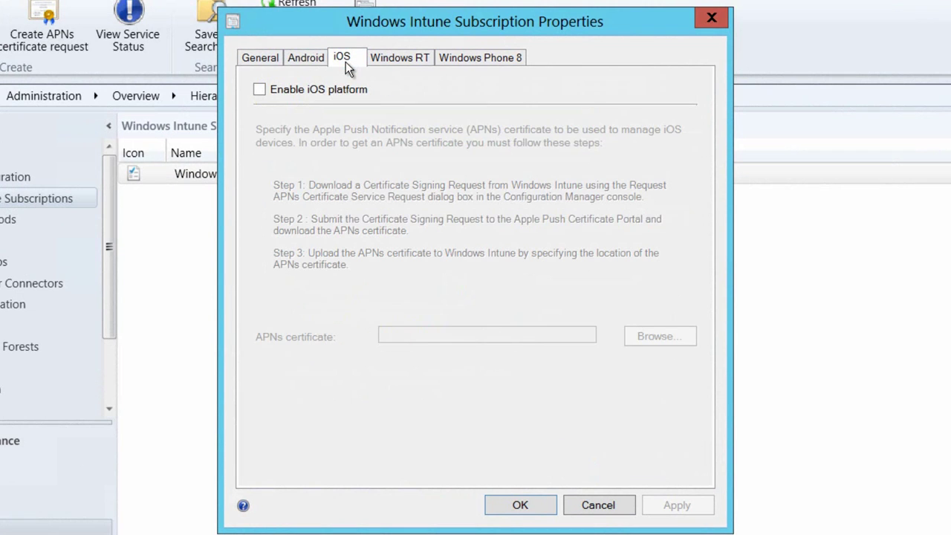
{"action": "left_click", "coordinate": [410, 61]}
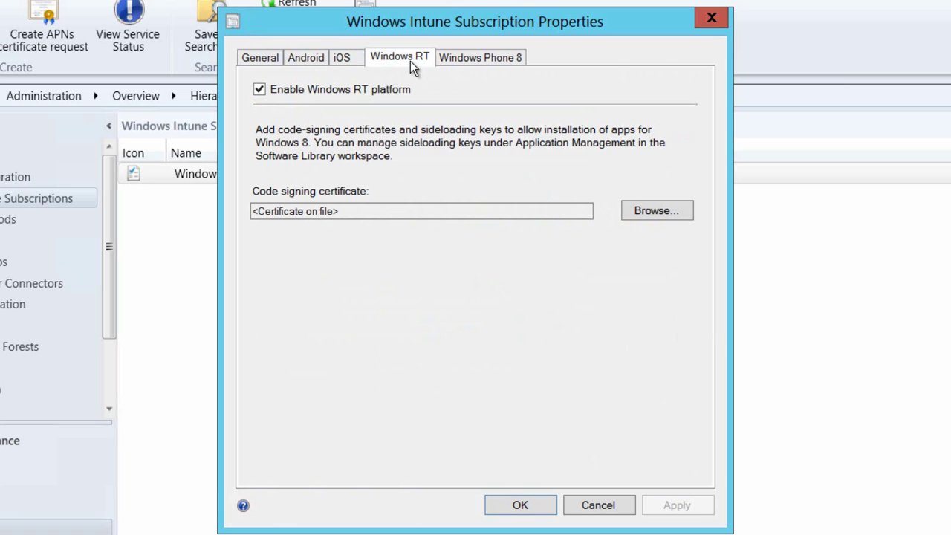
{"action": "left_click", "coordinate": [450, 56]}
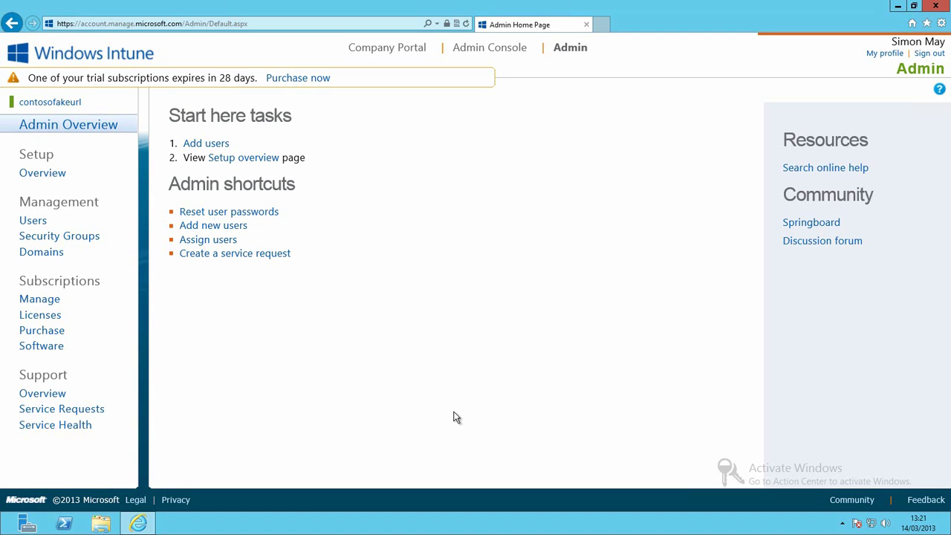
Step: Add the fakeurl.info domain in the Intune account portal and verify its ownership
{"action": "left_click", "coordinate": [33, 253]}
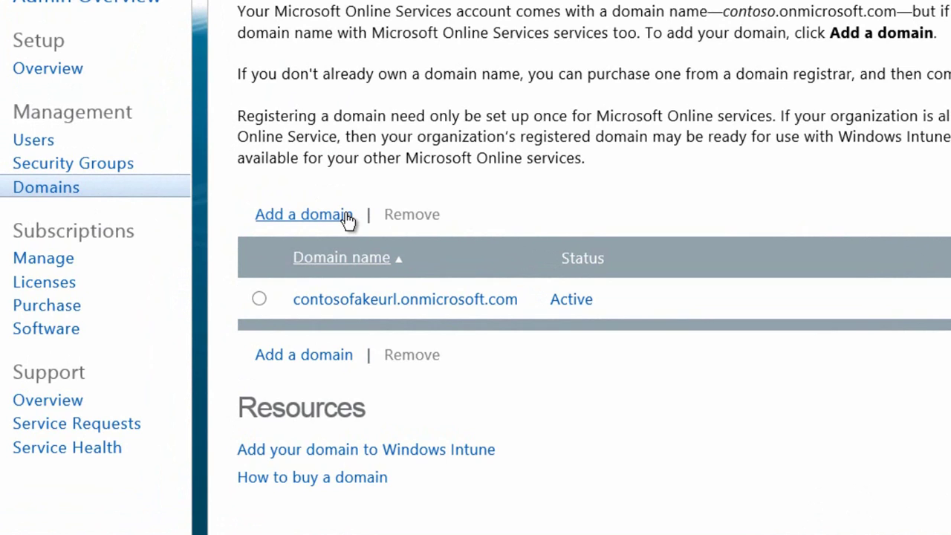
{"action": "left_click", "coordinate": [304, 214]}
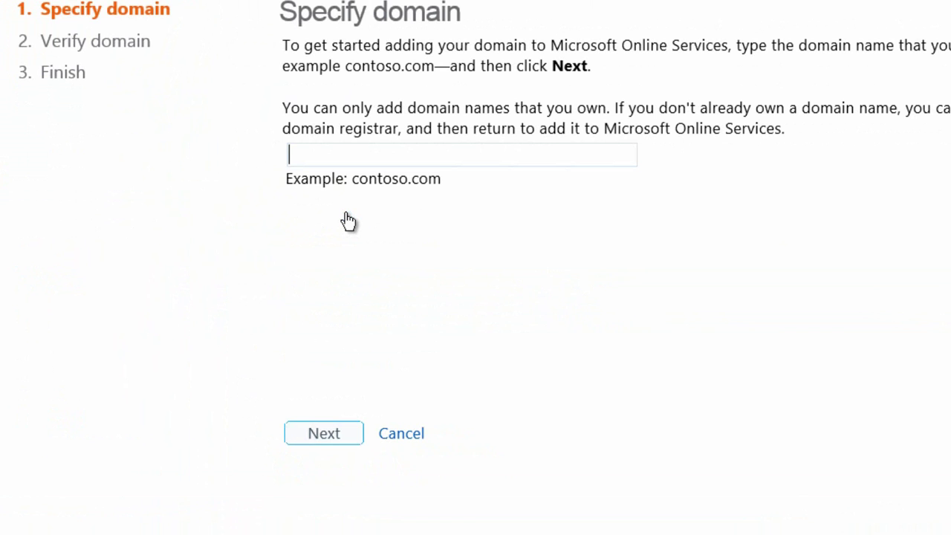
{"action": "type", "text": "fakeur"}
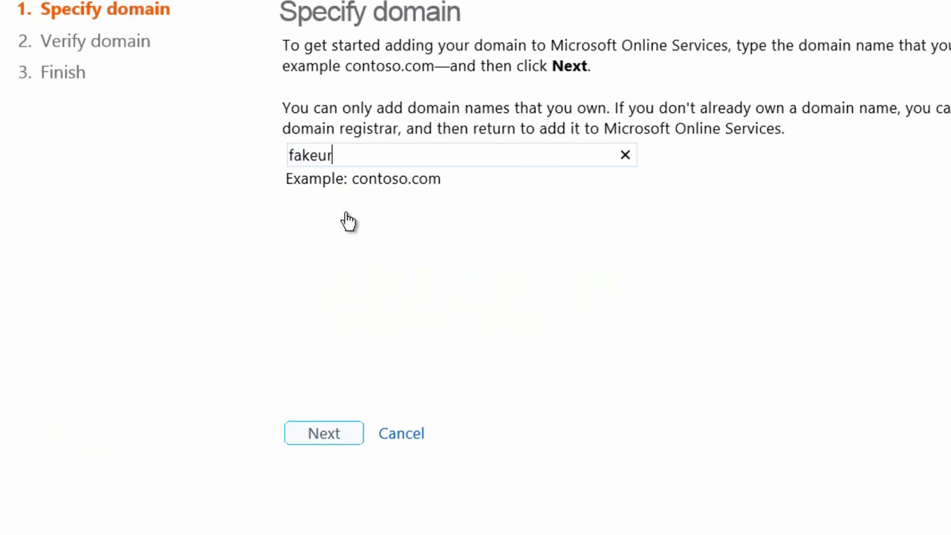
{"action": "type", "text": "l.info"}
{"action": "left_click", "coordinate": [330, 437]}
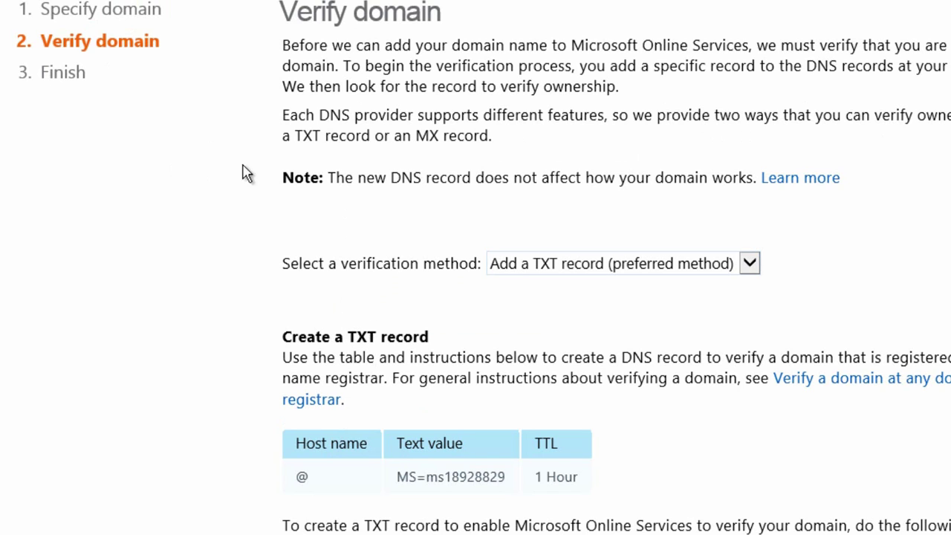
{"action": "scroll", "coordinate": [272, 172], "scroll_direction": "down", "scroll_amount": 5}
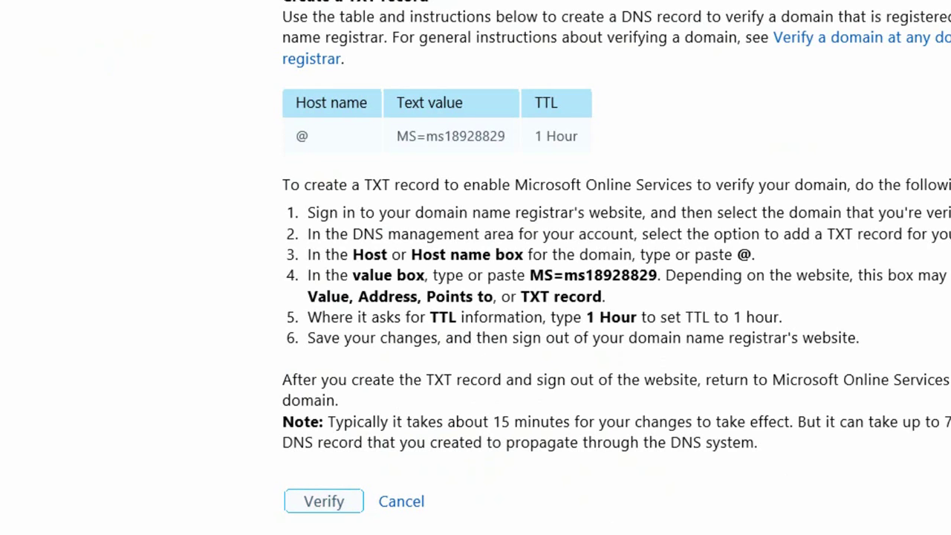
{"action": "left_click", "coordinate": [346, 503]}
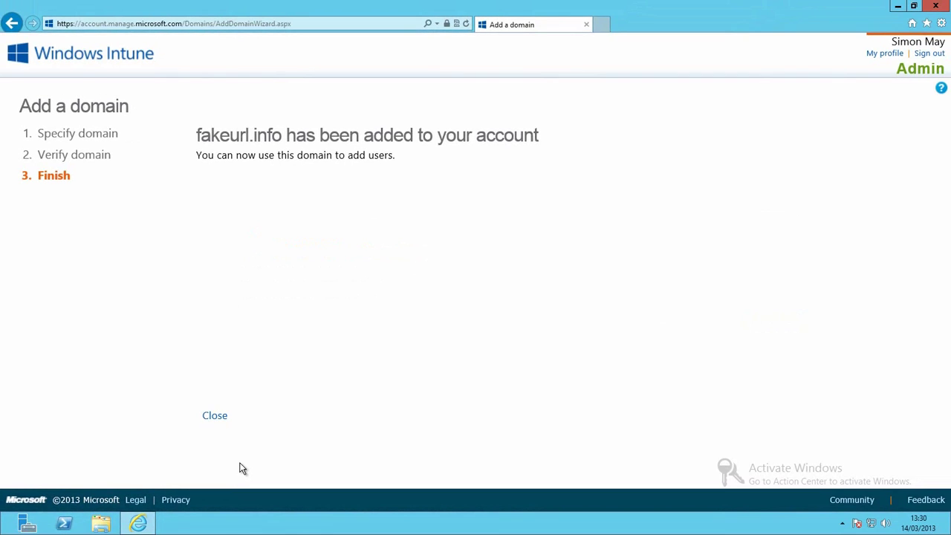
{"action": "left_click", "coordinate": [215, 416]}
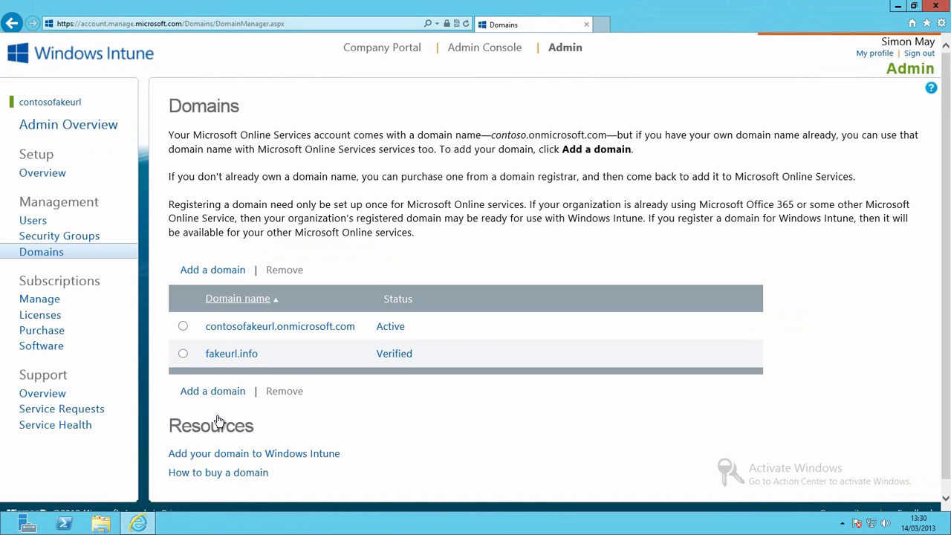
Step: Activate Active Directory synchronization from step 3 of the Users sync setup page and confirm
{"action": "left_click", "coordinate": [34, 224]}
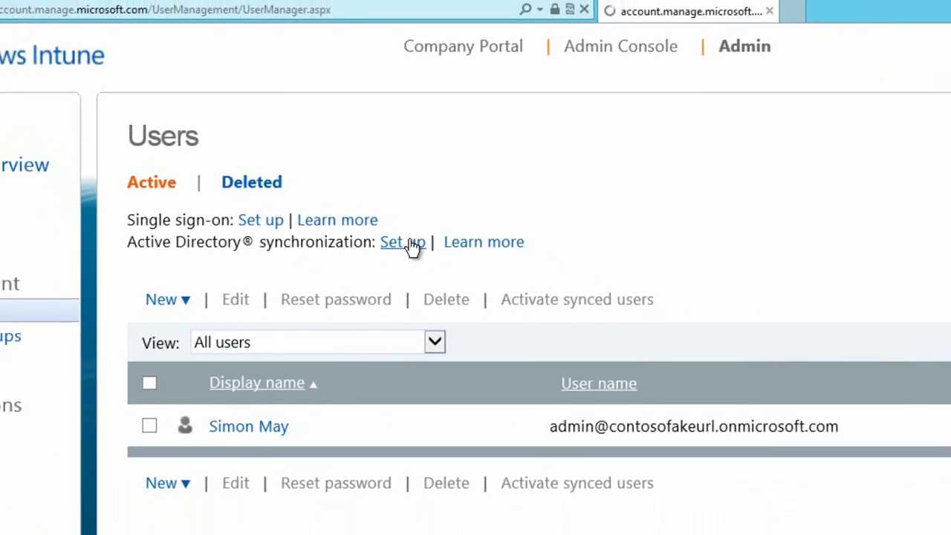
{"action": "left_click", "coordinate": [445, 288]}
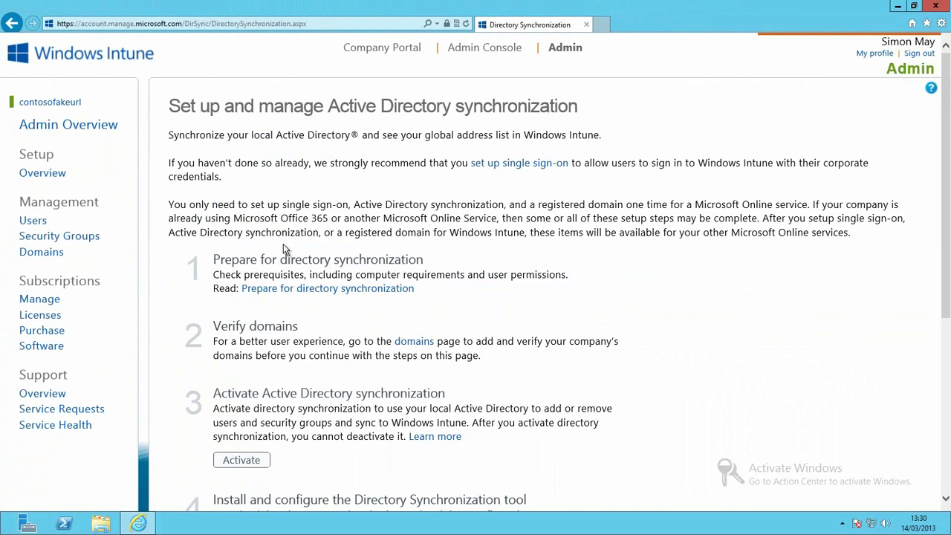
{"action": "scroll", "coordinate": [283, 244], "scroll_direction": "down", "scroll_amount": 1}
{"action": "scroll", "coordinate": [284, 245], "scroll_direction": "down", "scroll_amount": 1}
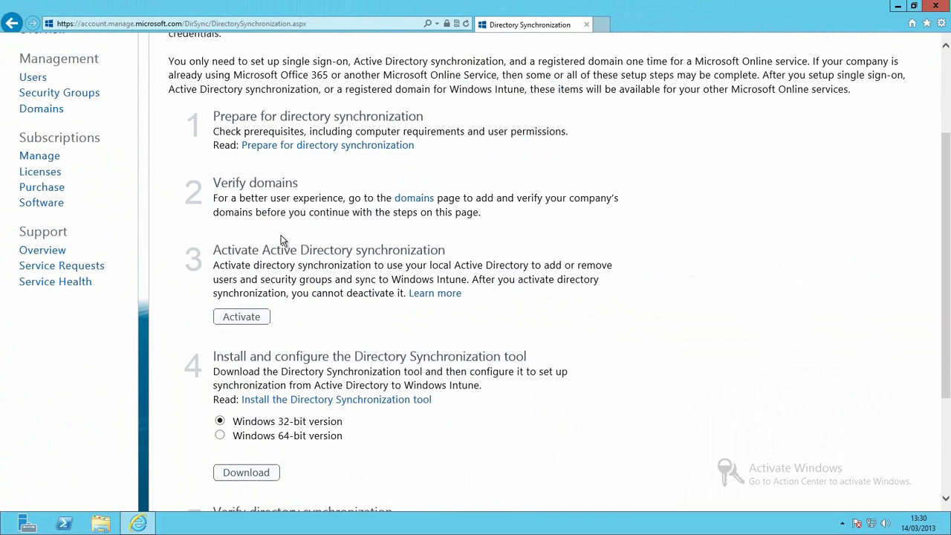
{"action": "scroll", "coordinate": [283, 240], "scroll_direction": "down", "scroll_amount": 1}
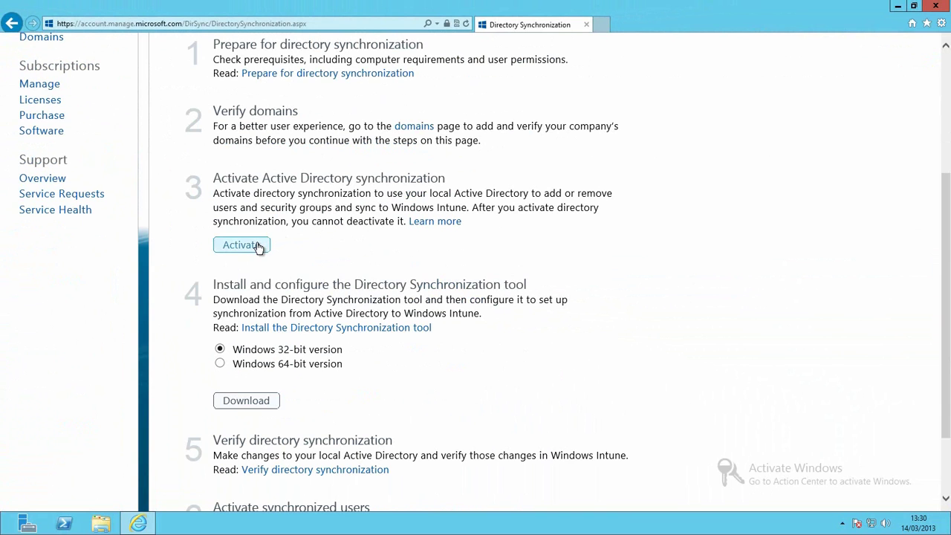
{"action": "left_click", "coordinate": [255, 245]}
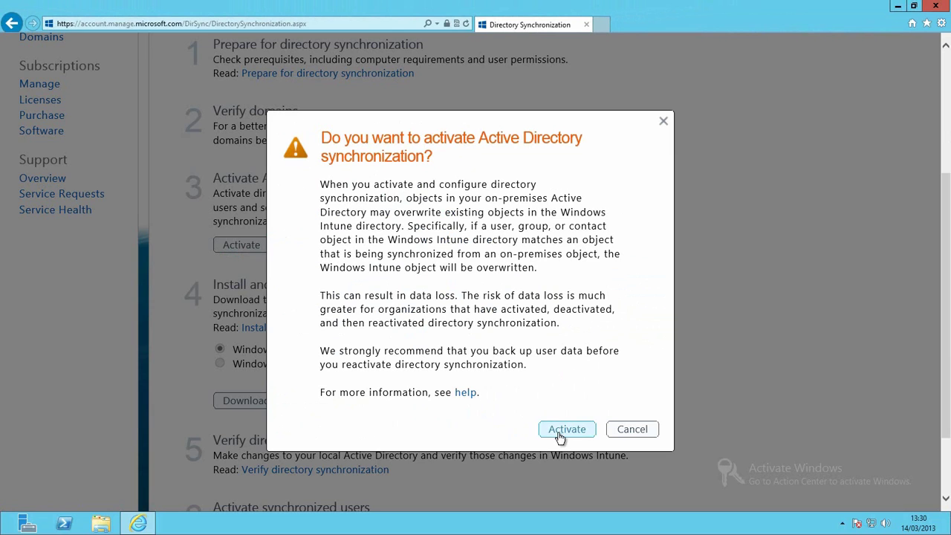
{"action": "left_click", "coordinate": [566, 429]}
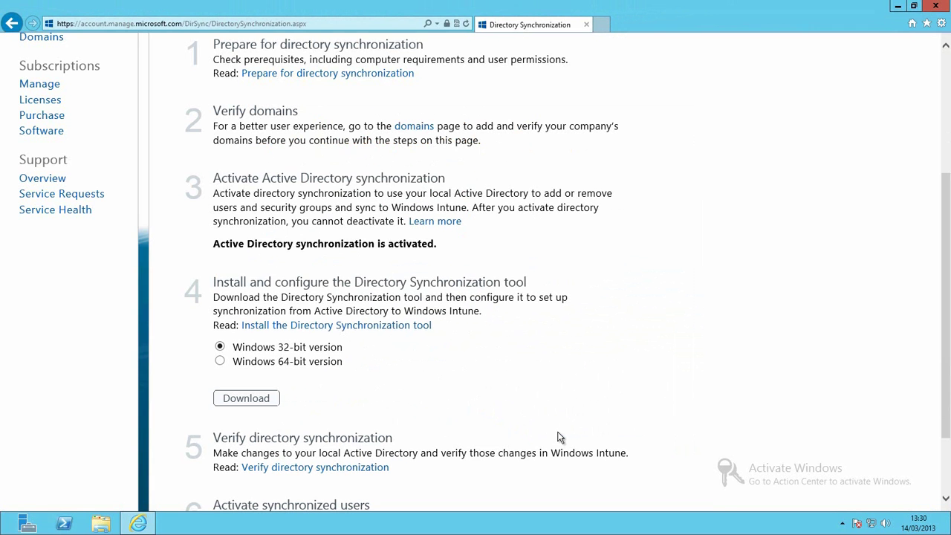
{"action": "scroll", "coordinate": [472, 350], "scroll_direction": "down", "scroll_amount": 3}
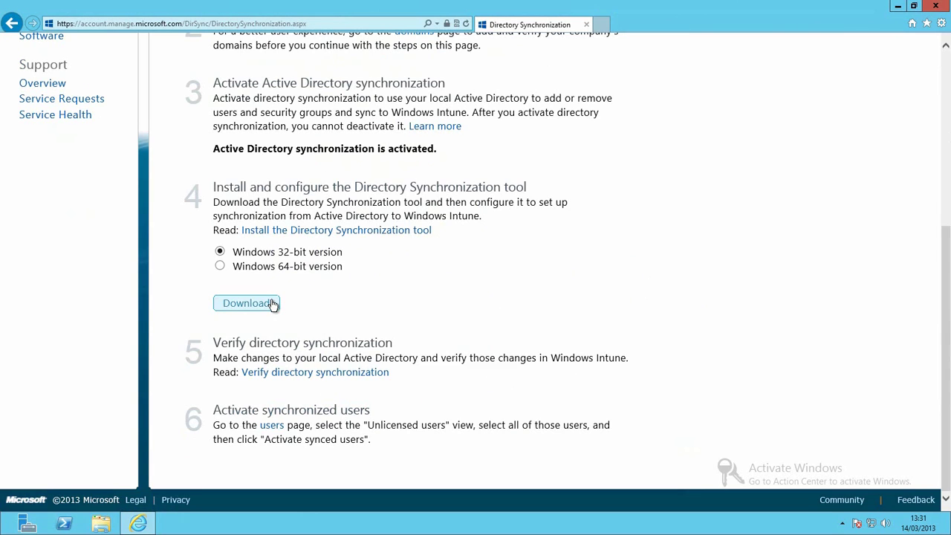
Step: Launch Directory Sync Configuration and enter the Microsoft Online Services admin e-mail and password
{"action": "left_click", "coordinate": [900, 6]}
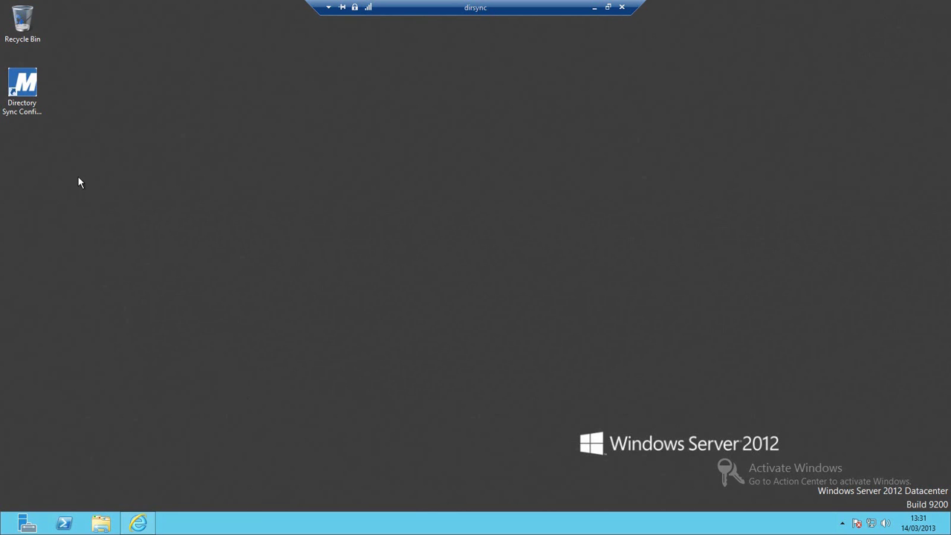
{"action": "double_click", "coordinate": [37, 93]}
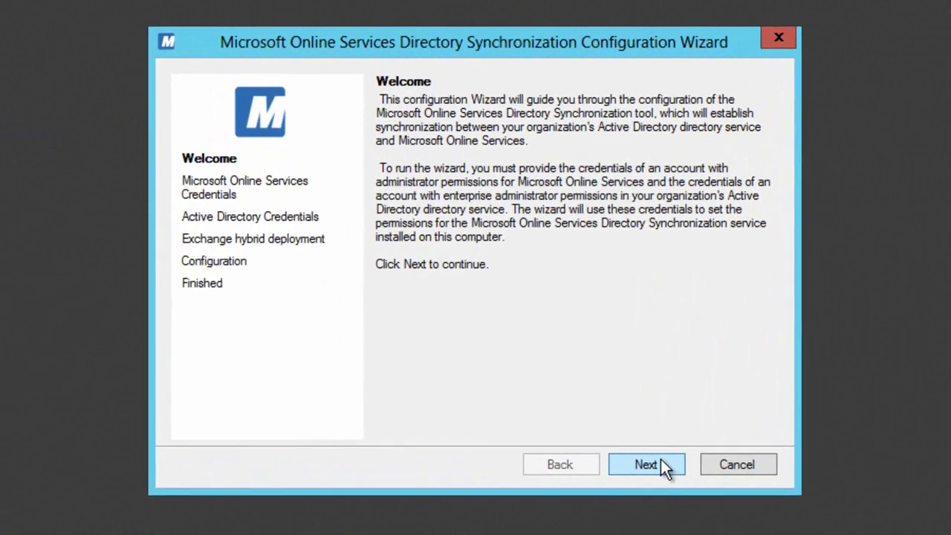
{"action": "left_click", "coordinate": [612, 403]}
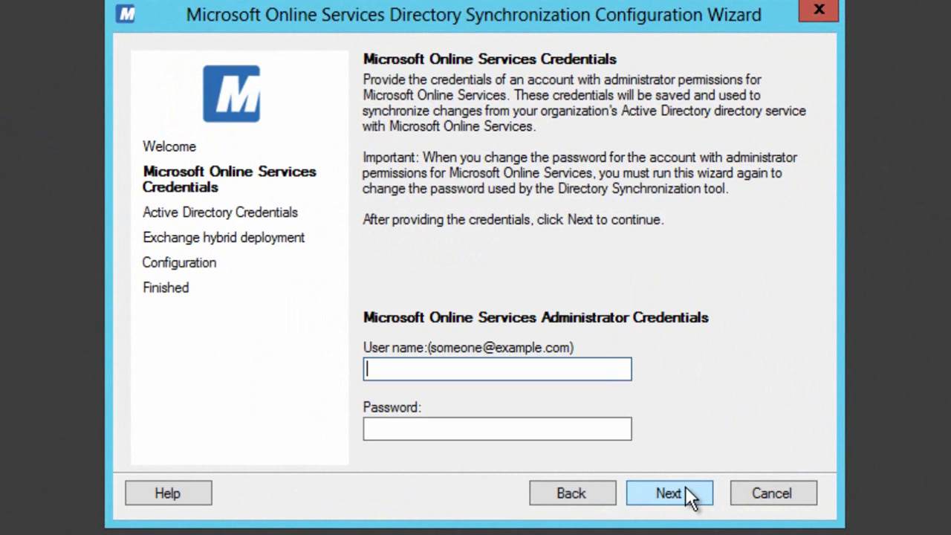
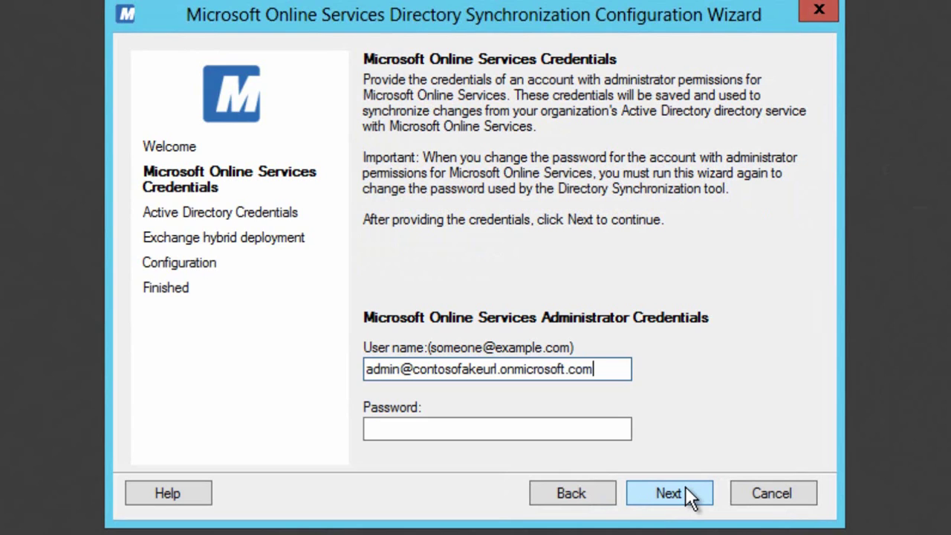
{"action": "key", "text": "Tab"}
{"action": "type", "text": "•••••••••"}
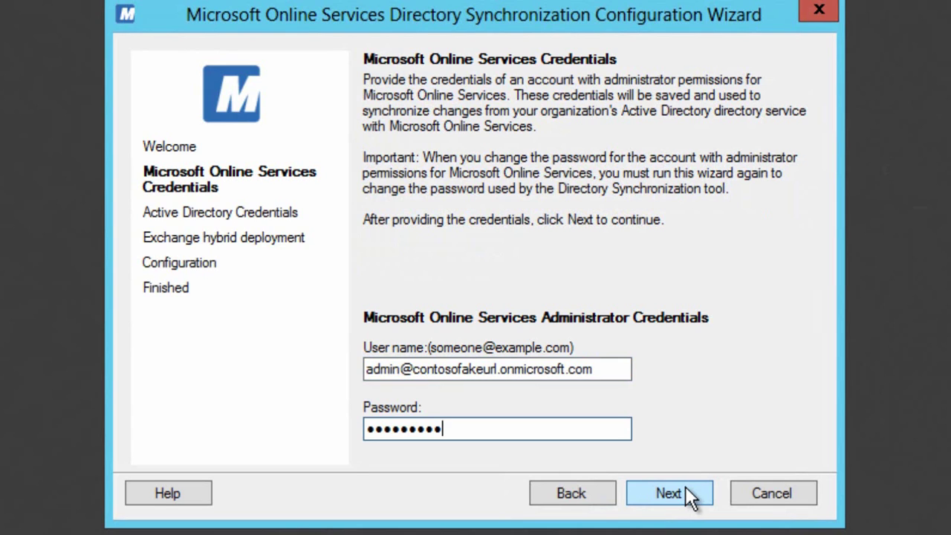
{"action": "left_click", "coordinate": [687, 494]}
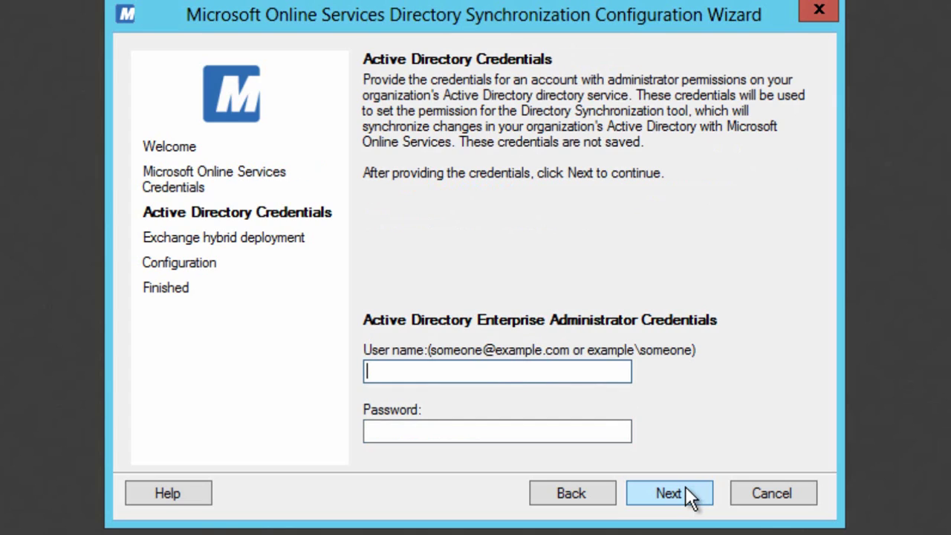
Step: Enter the contoso\administrator AD credentials, skip Exchange hybrid, and finish with immediate synchronization
{"action": "type", "text": "contoso\\administ"}
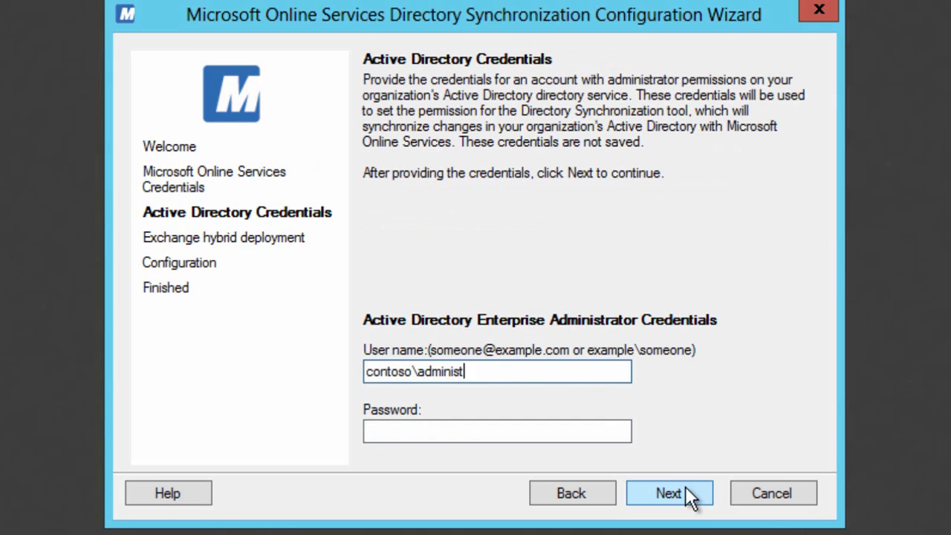
{"action": "type", "text": "rator"}
{"action": "key", "text": "Tab"}
{"action": "type", "text": "•••••"}
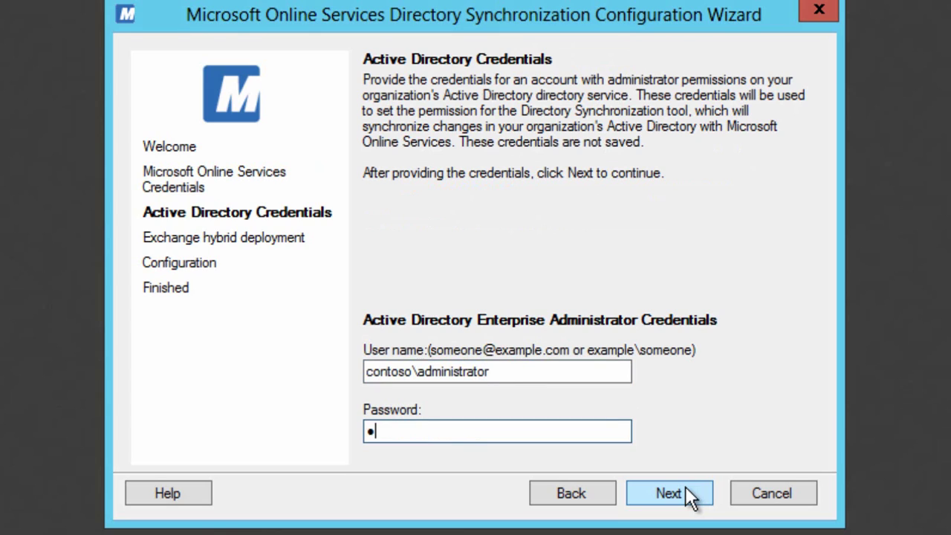
{"action": "type", "text": "••••"}
{"action": "left_click", "coordinate": [688, 495]}
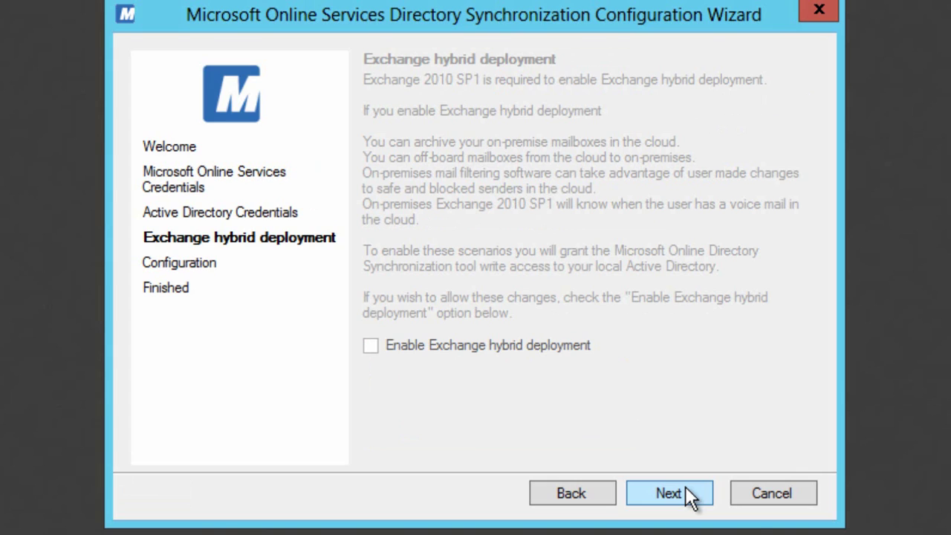
{"action": "left_click", "coordinate": [688, 494]}
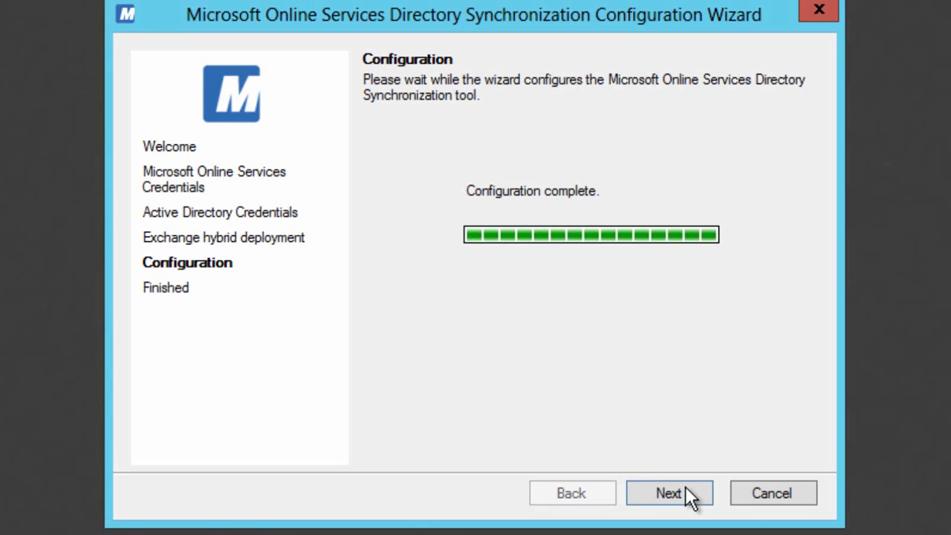
{"action": "left_click", "coordinate": [690, 494]}
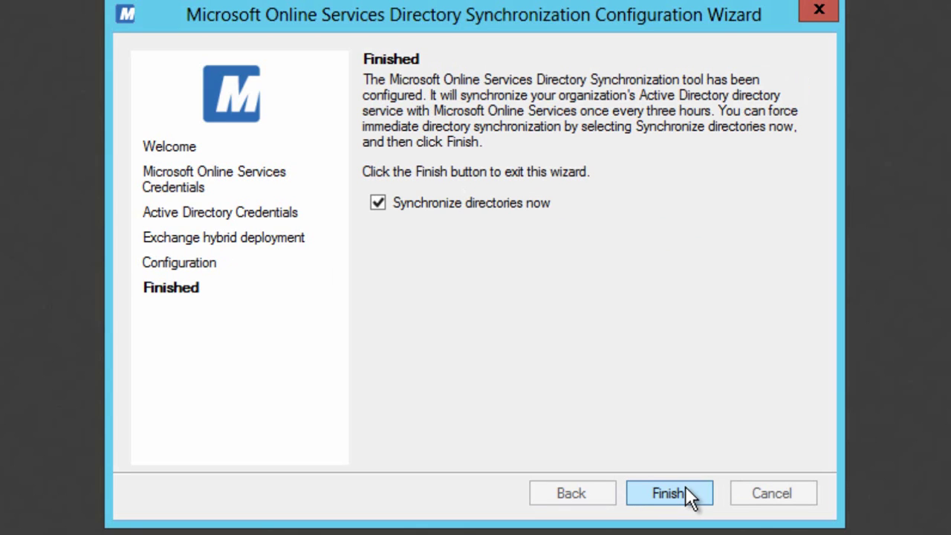
{"action": "left_click", "coordinate": [689, 494]}
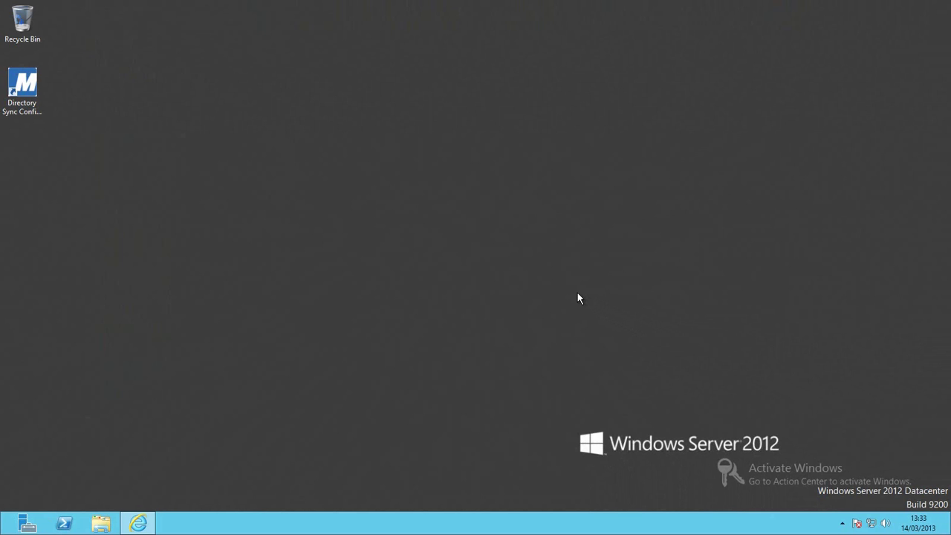
Step: Open a synced user in the Intune portal and save their Windows Intune group membership
{"action": "left_click", "coordinate": [138, 524]}
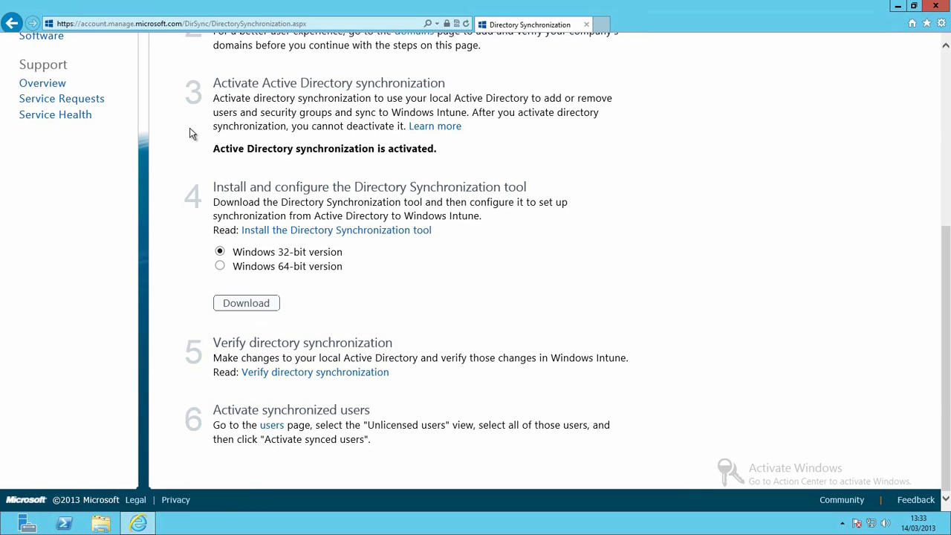
{"action": "scroll", "coordinate": [130, 167], "scroll_direction": "up", "scroll_amount": 5}
{"action": "left_click", "coordinate": [38, 217]}
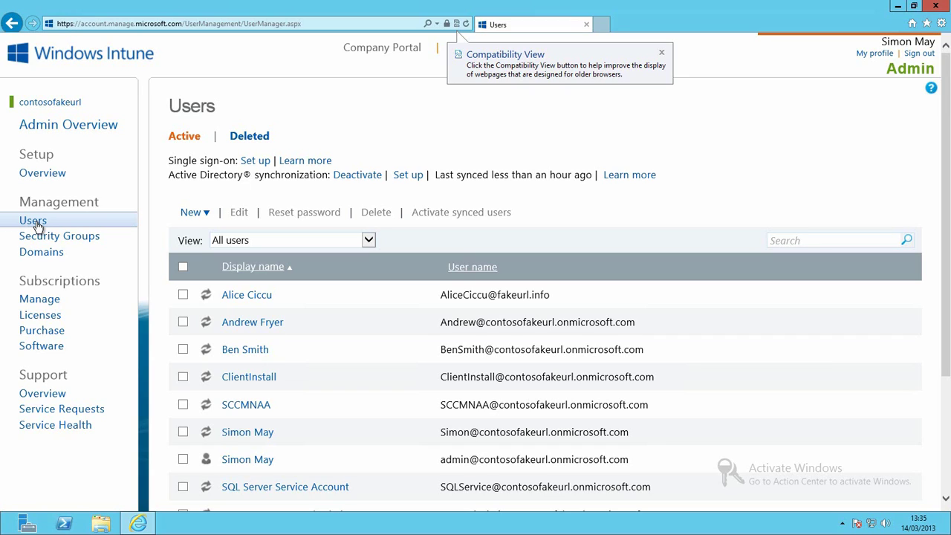
{"action": "left_click", "coordinate": [238, 298]}
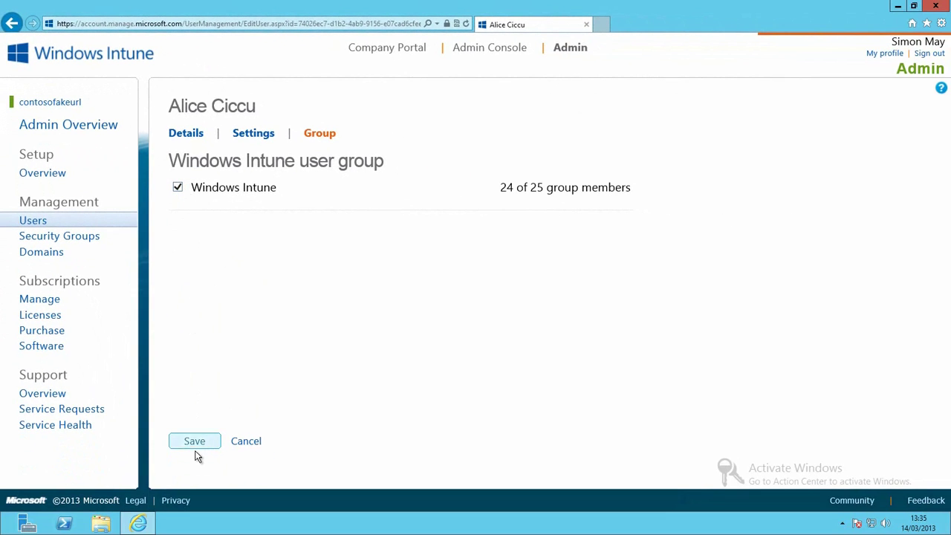
{"action": "left_click", "coordinate": [195, 442]}
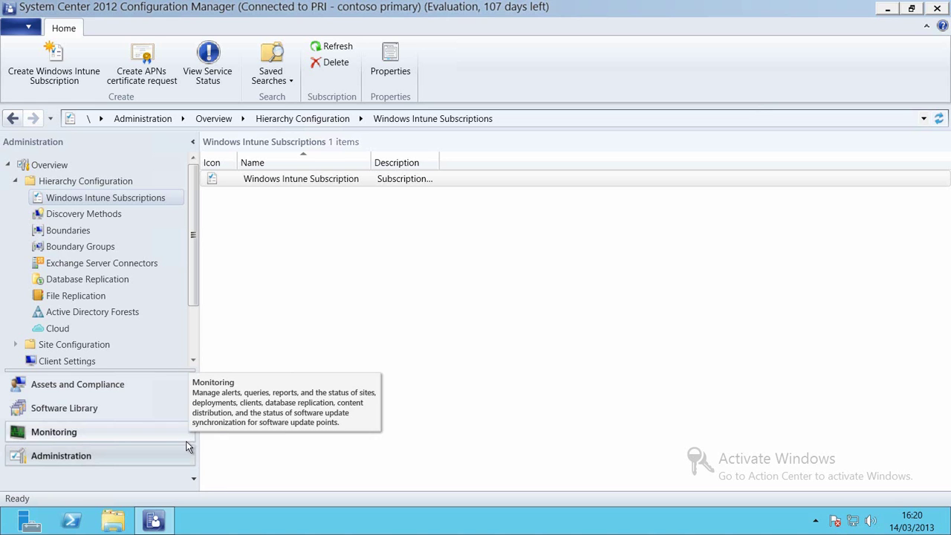
Step: Open Servers and Site System Roles, review both servers' roles, and bring up London-SCCM's actions
{"action": "left_click", "coordinate": [190, 336]}
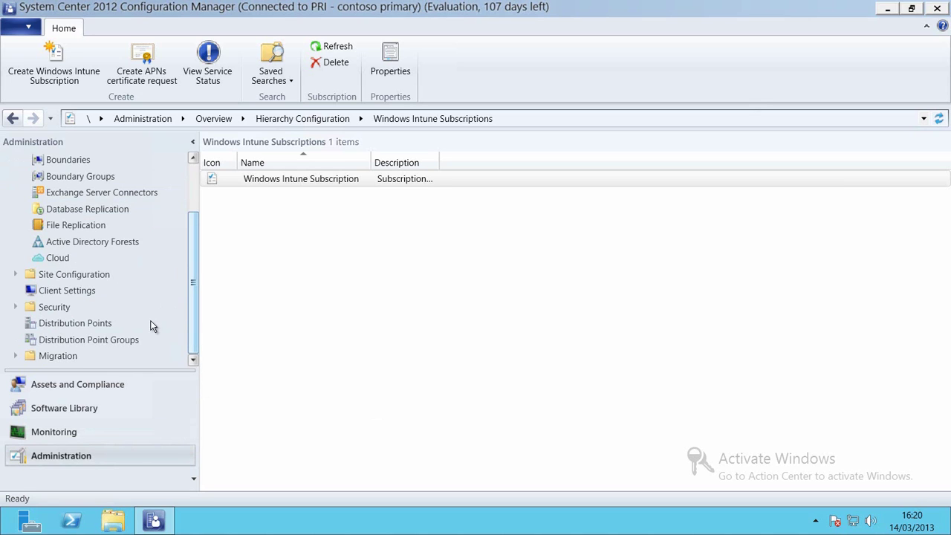
{"action": "left_click", "coordinate": [16, 274]}
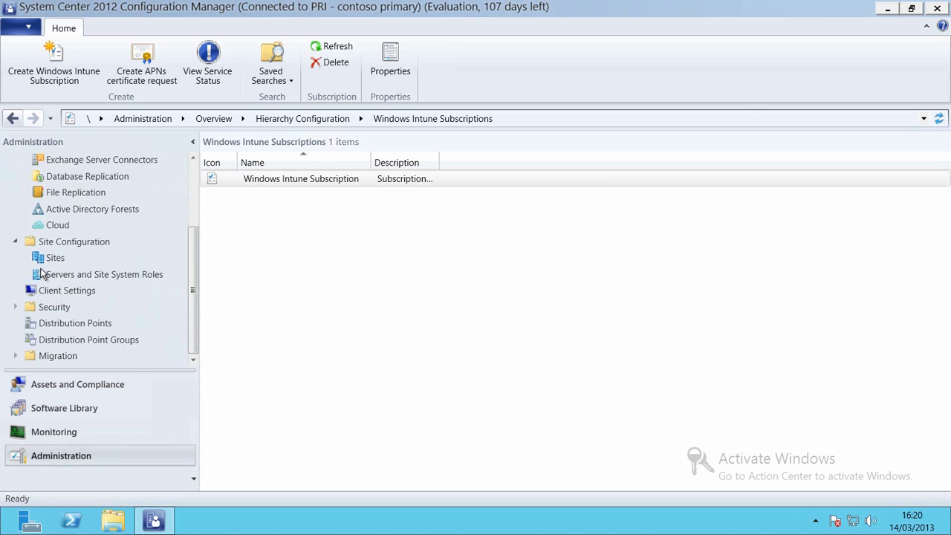
{"action": "left_click", "coordinate": [72, 276]}
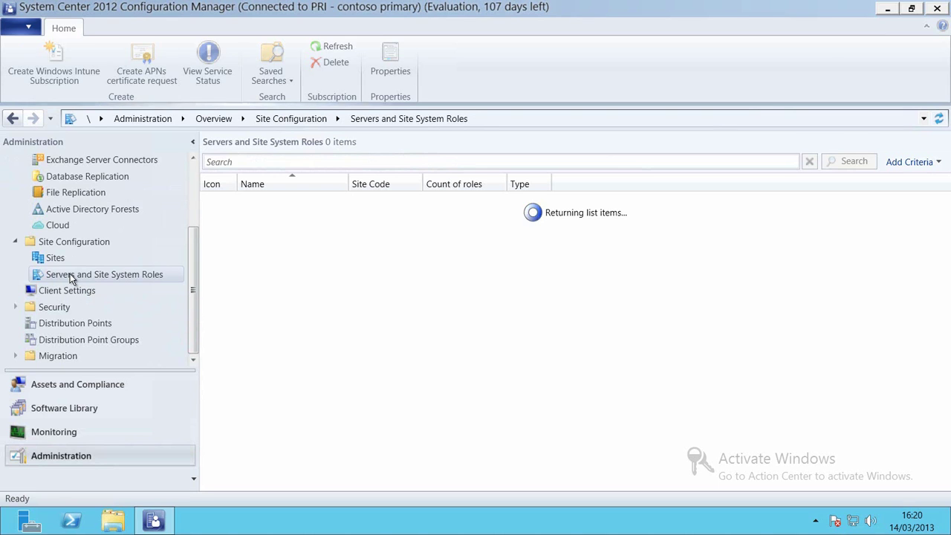
{"action": "left_click", "coordinate": [327, 216]}
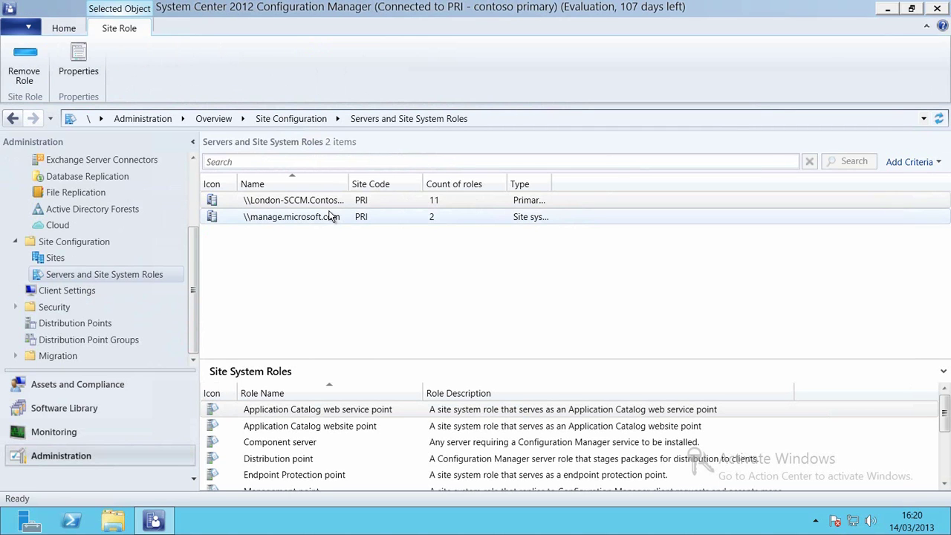
{"action": "left_click_drag", "start_coordinate": [349, 183], "coordinate": [414, 184]}
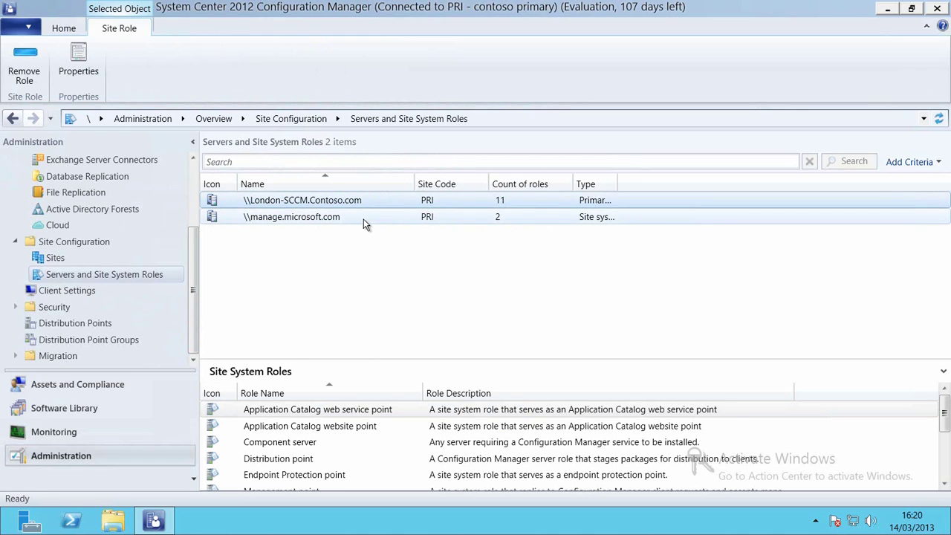
{"action": "left_click", "coordinate": [363, 218]}
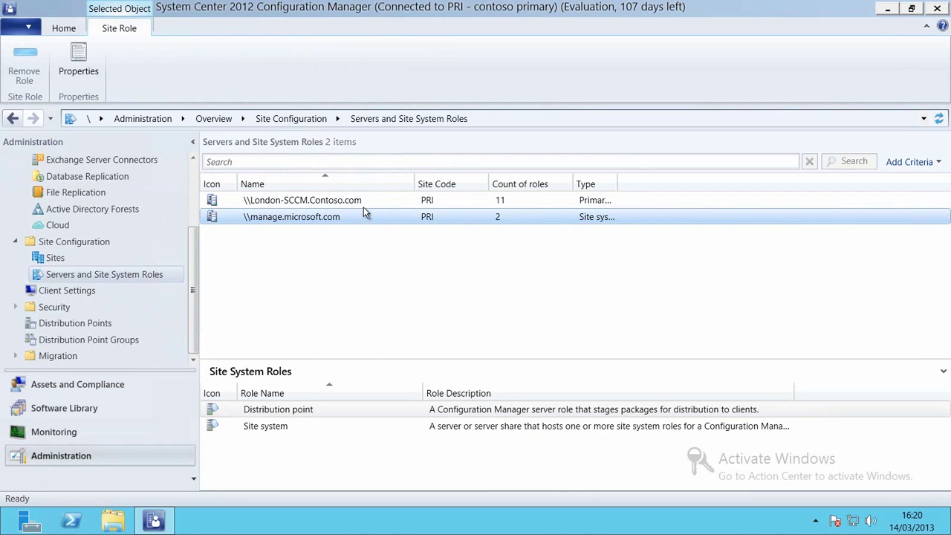
{"action": "left_click", "coordinate": [363, 207]}
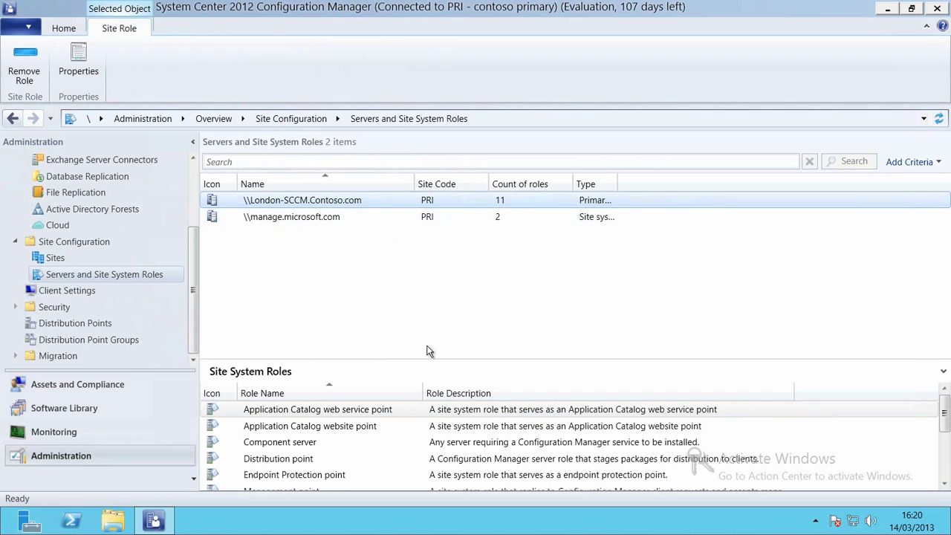
{"action": "left_click_drag", "start_coordinate": [427, 361], "coordinate": [431, 244]}
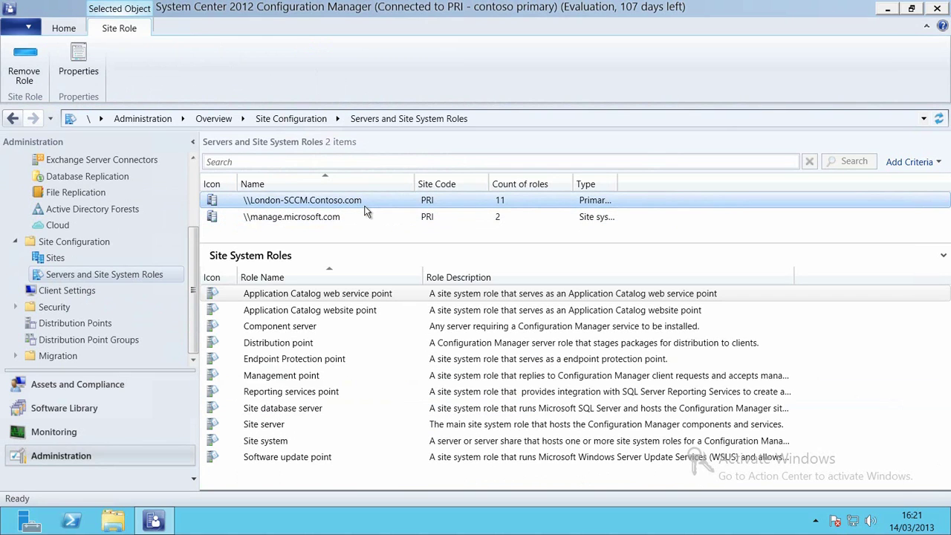
{"action": "right_click", "coordinate": [364, 212]}
Step: Add the Windows Intune Connector role to London-SCCM.Contoso.com with default general and proxy settings
{"action": "left_click", "coordinate": [423, 218]}
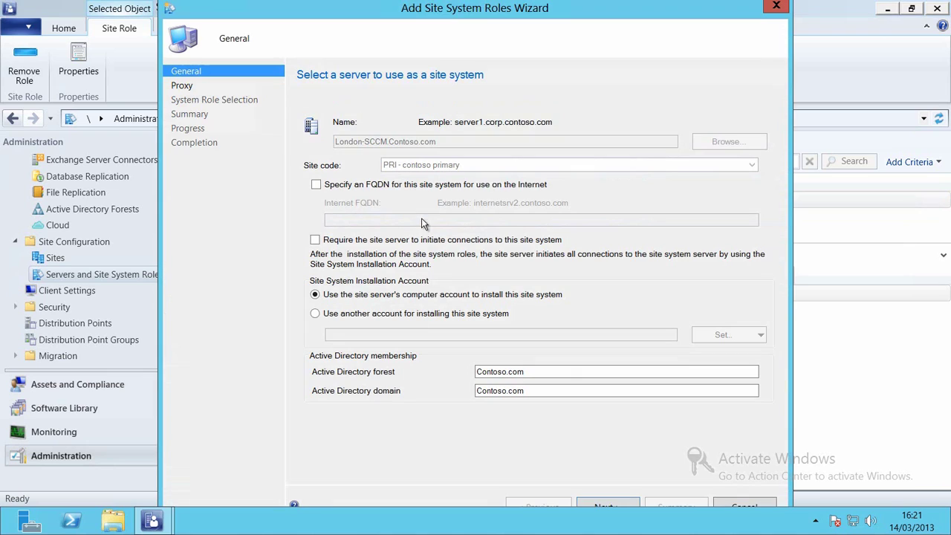
{"action": "left_click", "coordinate": [635, 506]}
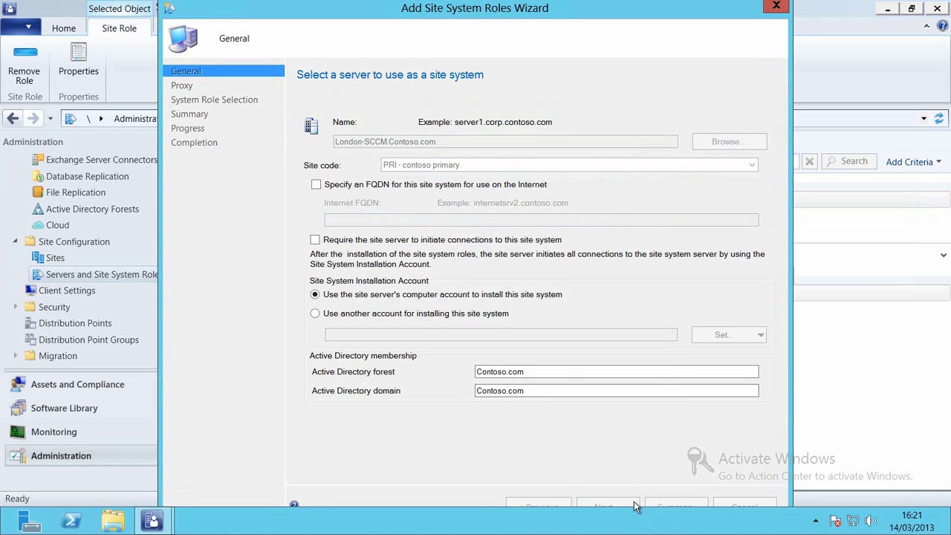
{"action": "left_click", "coordinate": [635, 506]}
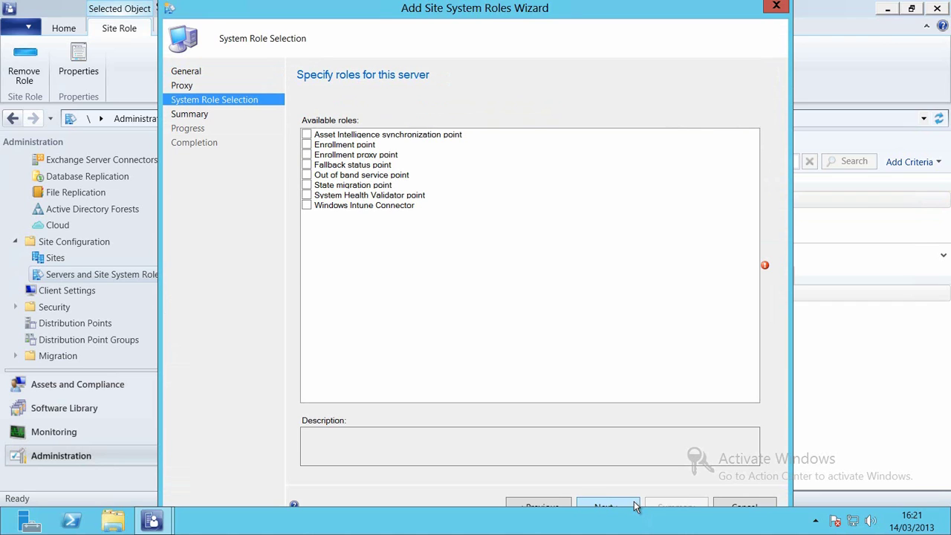
{"action": "left_click", "coordinate": [313, 205]}
{"action": "left_click", "coordinate": [312, 205]}
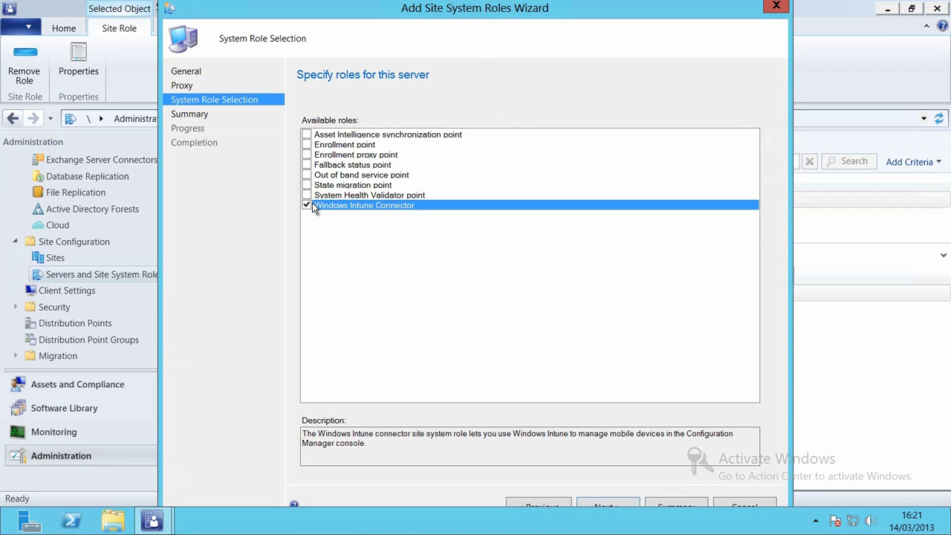
{"action": "left_click", "coordinate": [603, 504]}
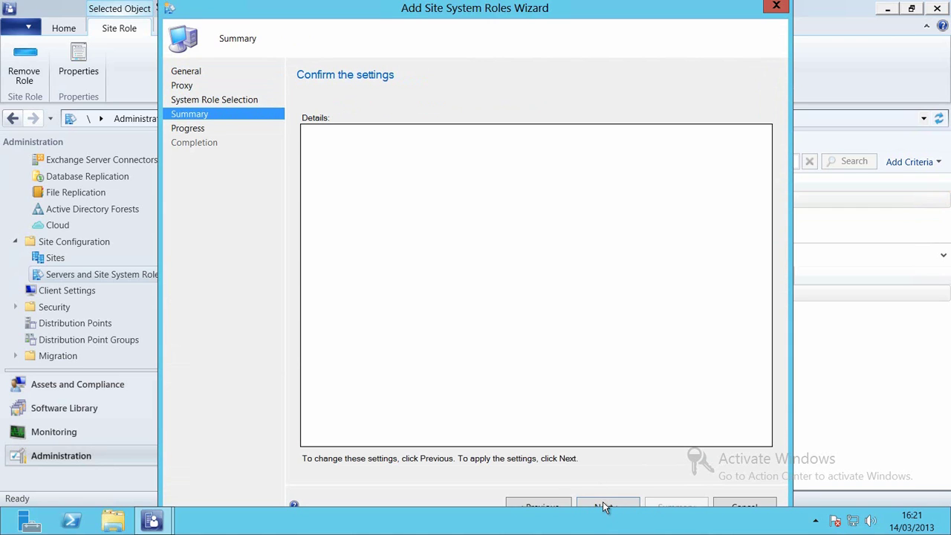
{"action": "left_click", "coordinate": [603, 505]}
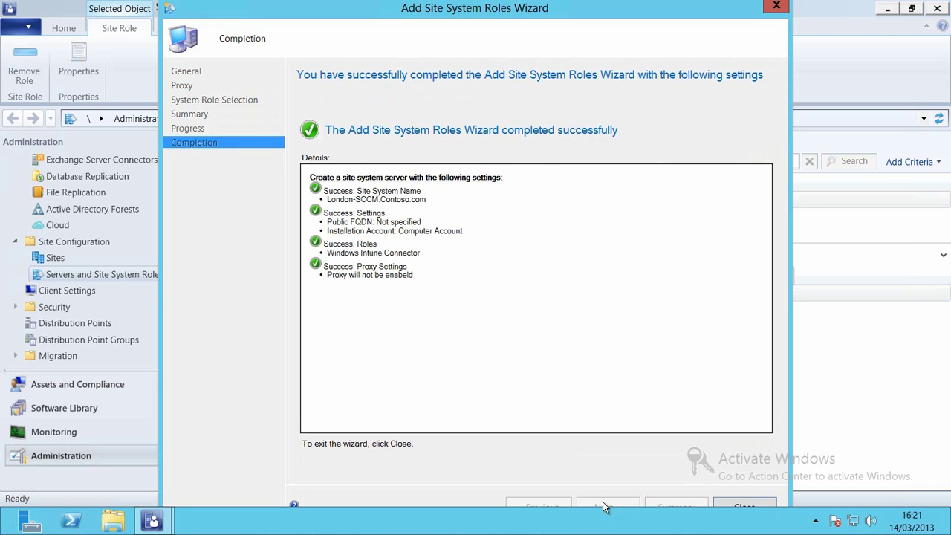
{"action": "left_click", "coordinate": [745, 507]}
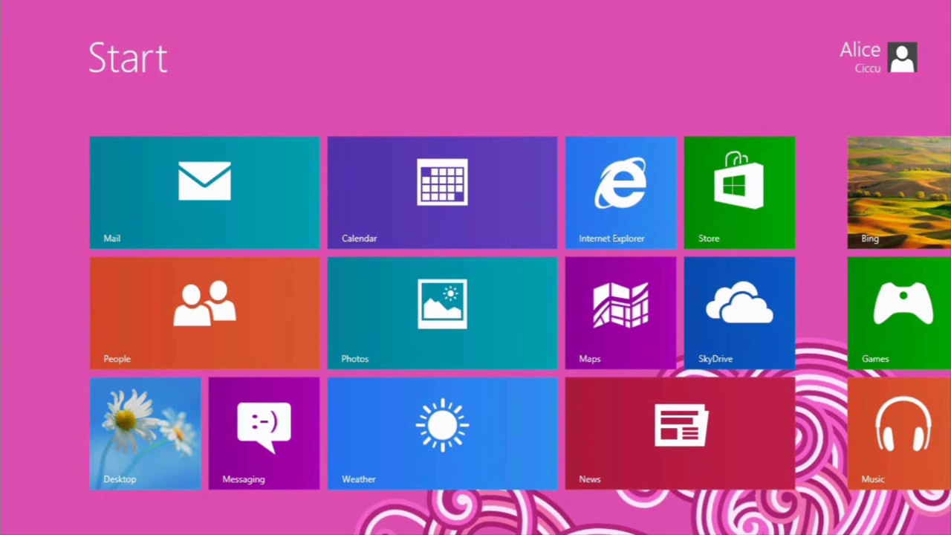
Step: Connect the device through Company Applications settings using the user's work e-mail and password
{"action": "key", "text": "super+q"}
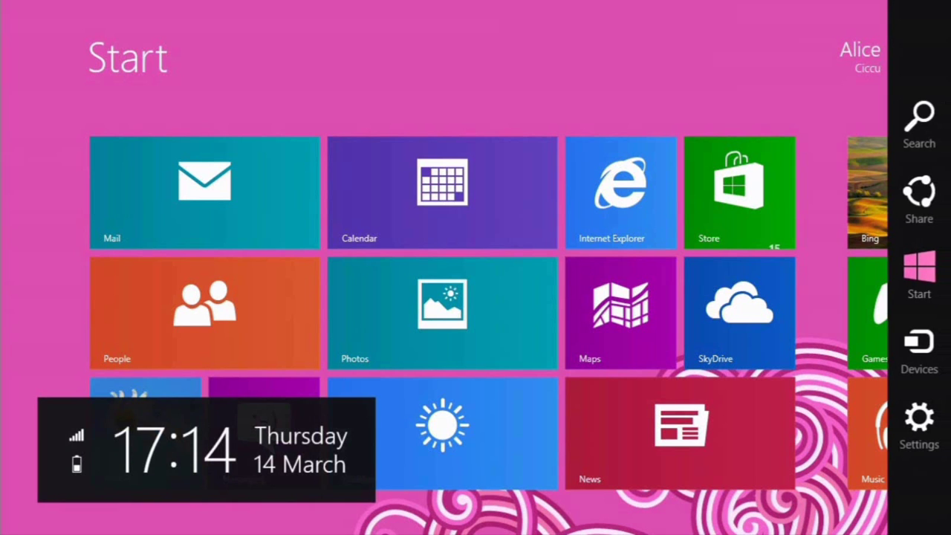
{"action": "type", "text": "com"}
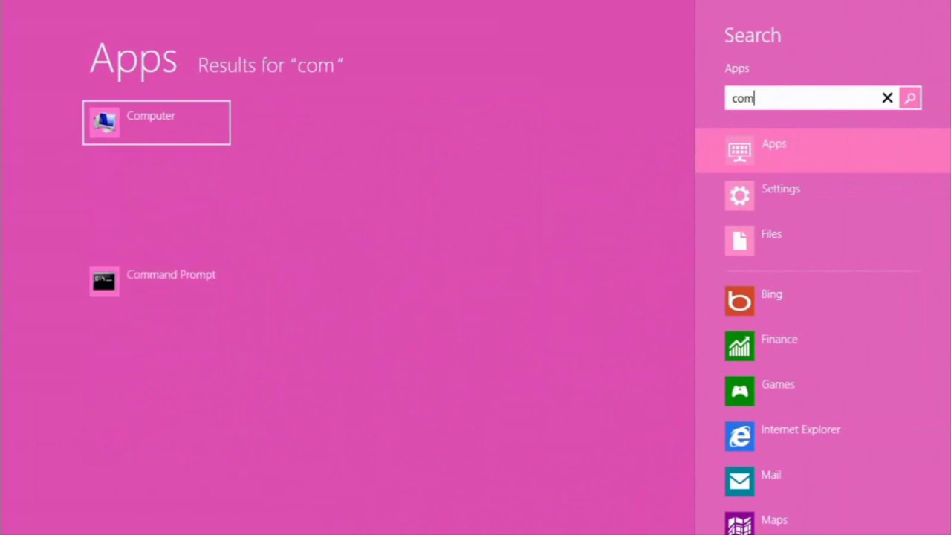
{"action": "type", "text": "pany apps"}
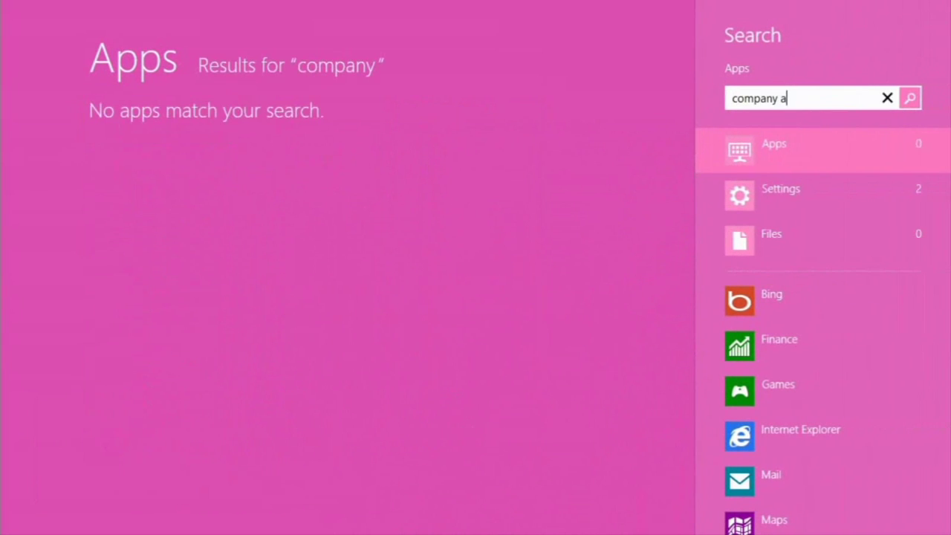
{"action": "key", "text": "super+w"}
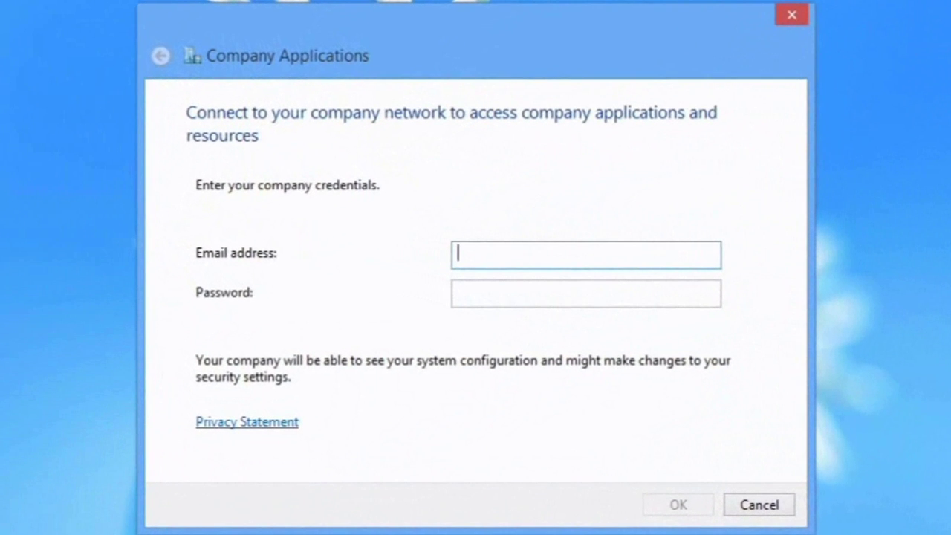
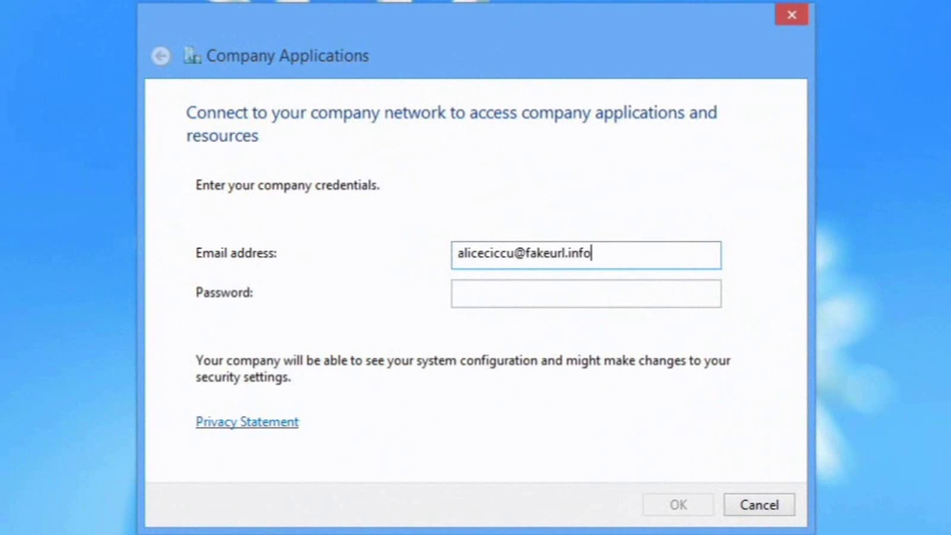
{"action": "left_click", "coordinate": [585, 293]}
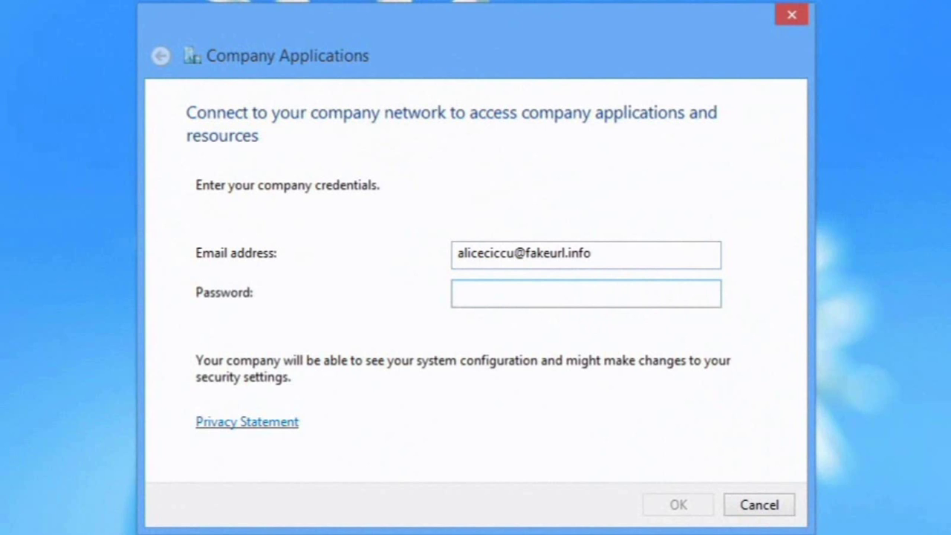
{"action": "type", "text": "••"}
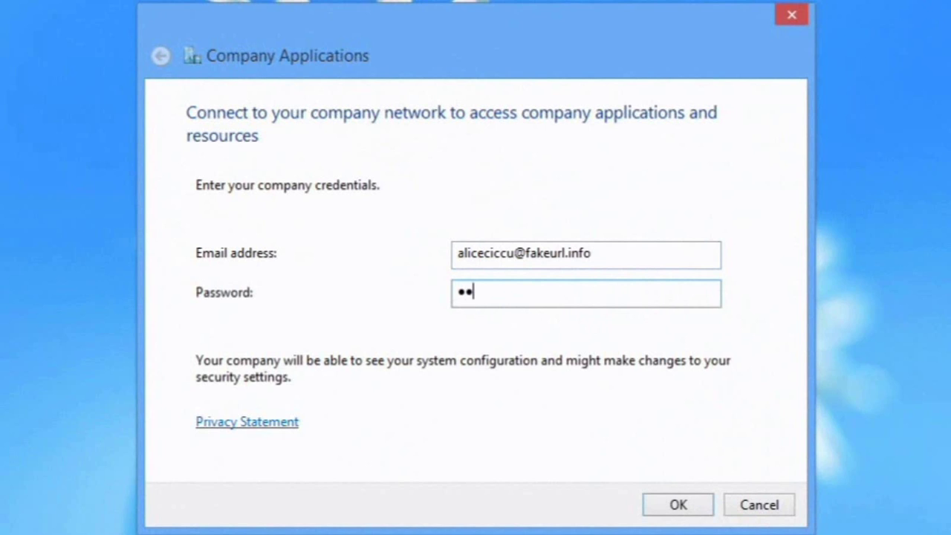
{"action": "type", "text": "•••••••"}
{"action": "key", "text": "Return"}
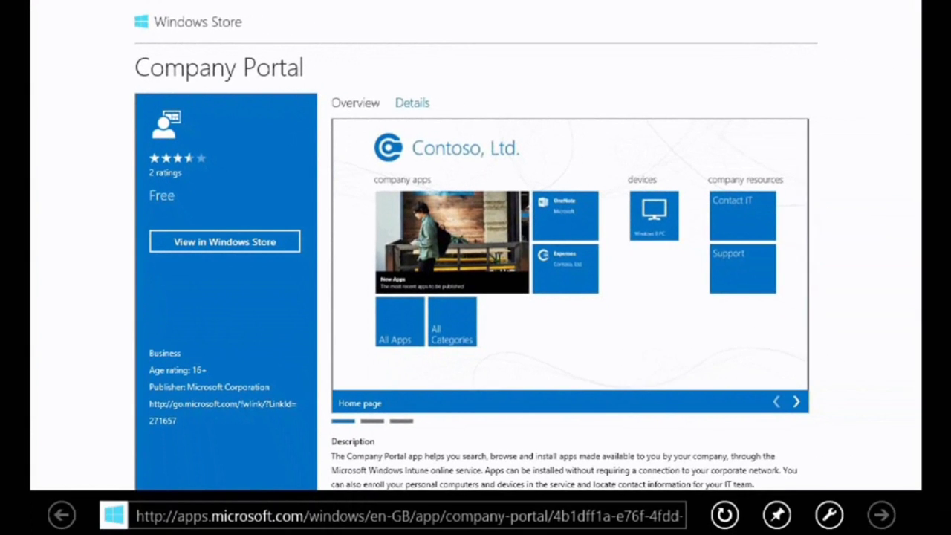
Step: Open the Company Portal app's listing in the Windows Store
{"action": "left_click", "coordinate": [225, 241]}
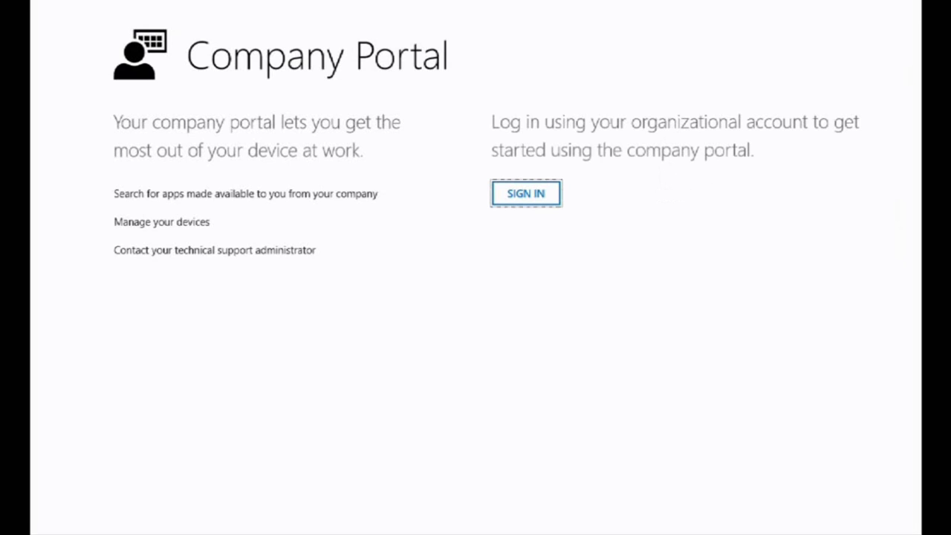
Step: Sign in to Company Portal with the user's organizational e-mail and password
{"action": "key", "text": "Return"}
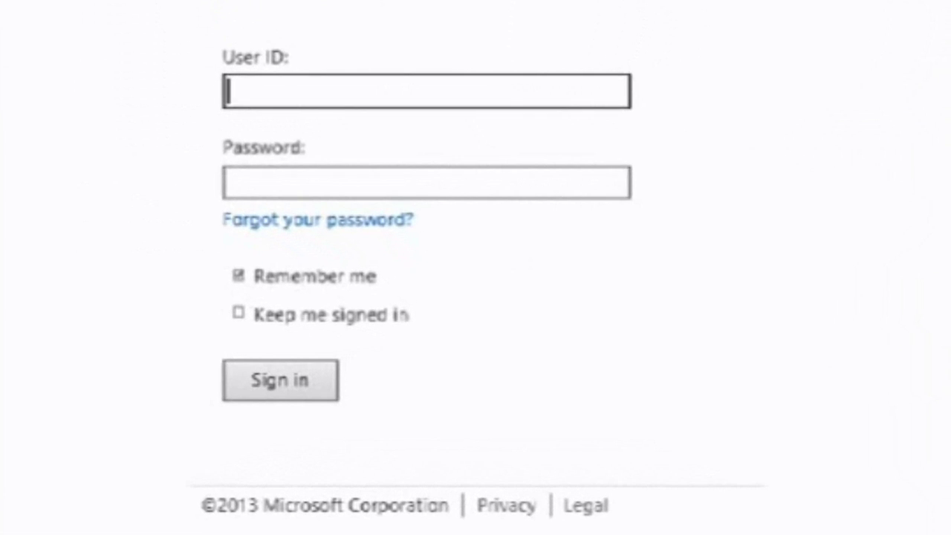
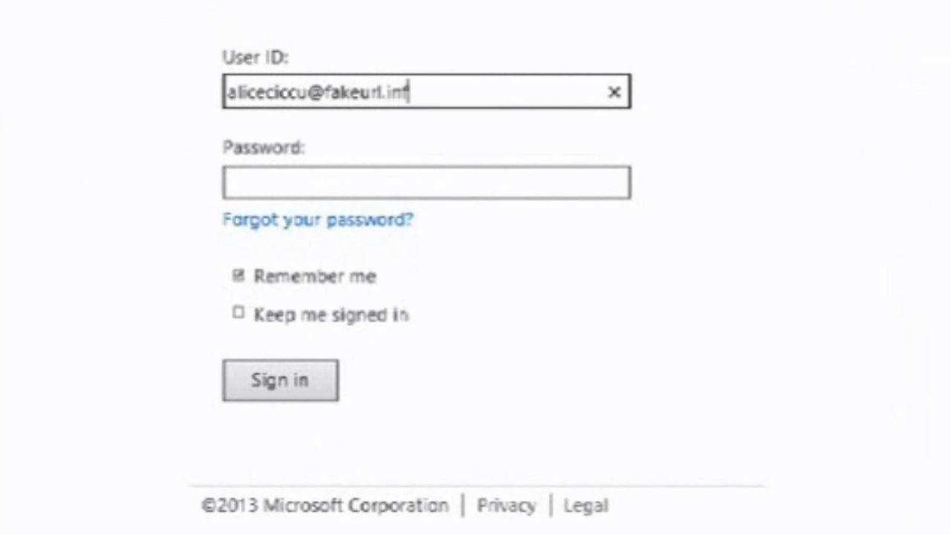
{"action": "key", "text": "Tab"}
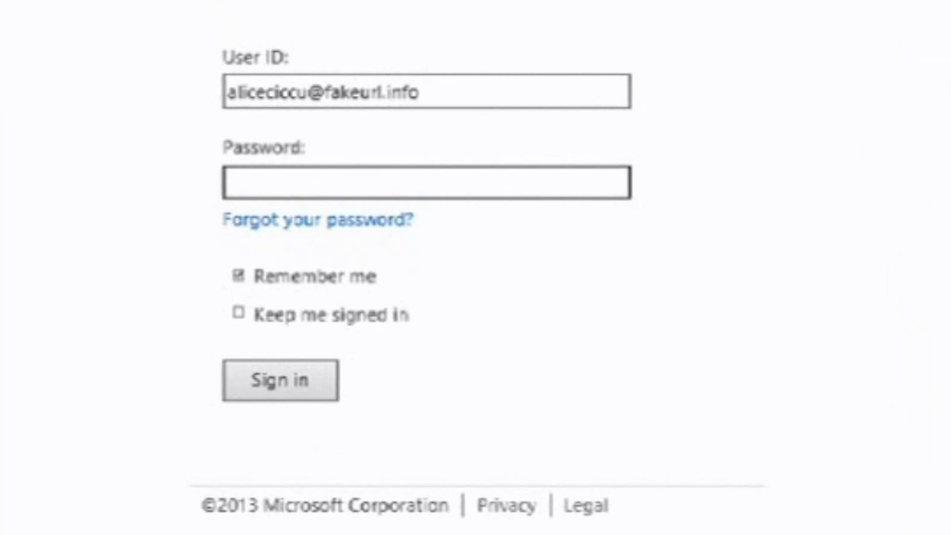
{"action": "type", "text": "•••••"}
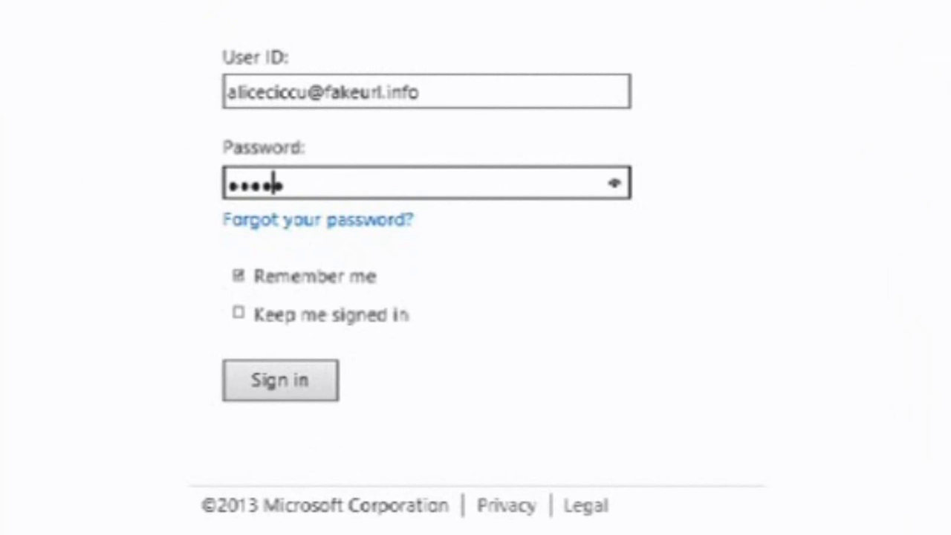
{"action": "type", "text": "•••"}
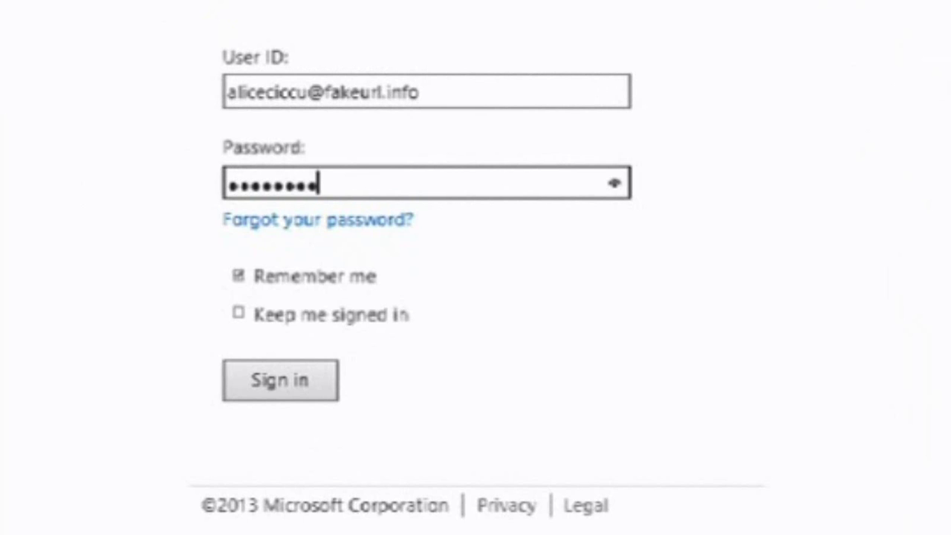
{"action": "type", "text": "•"}
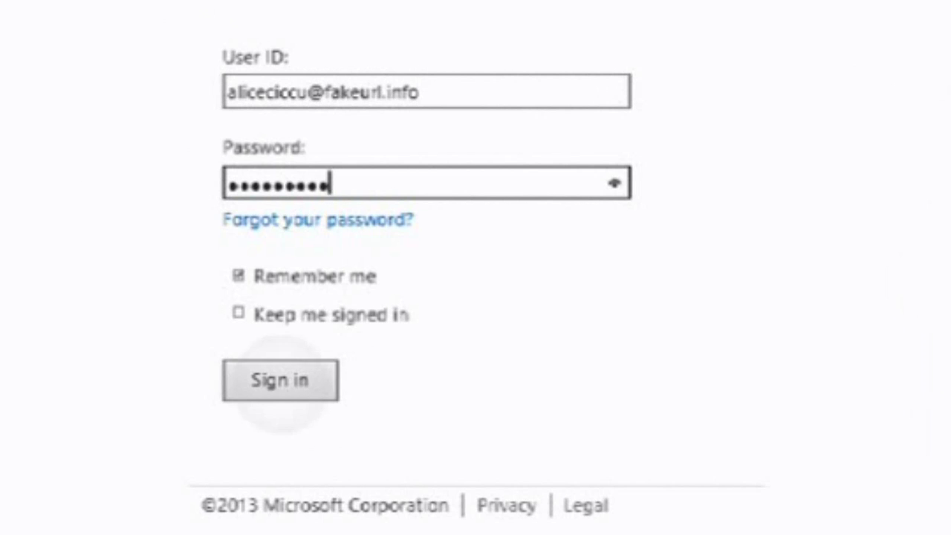
{"action": "left_click", "coordinate": [280, 380]}
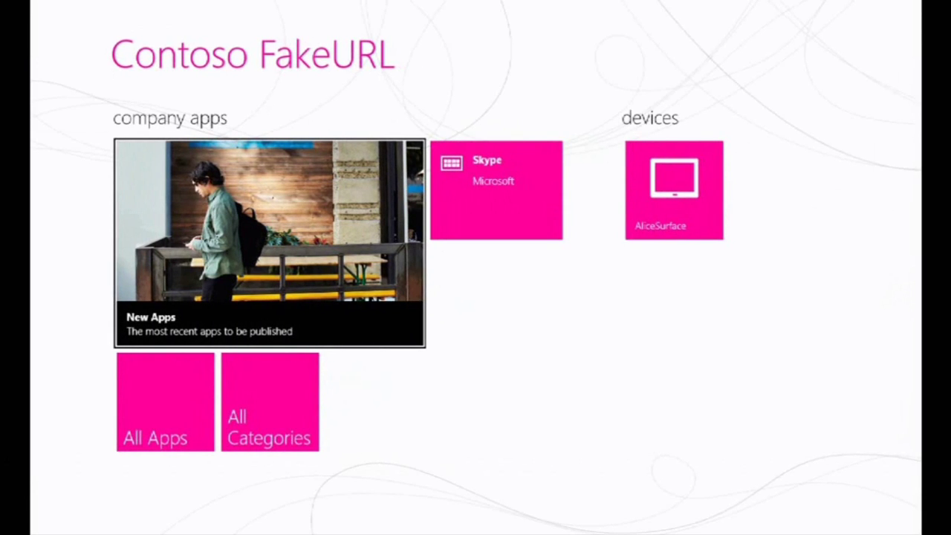
Step: Check the enrolled Surface device's details, then open the Skype company app's page
{"action": "left_click", "coordinate": [674, 190]}
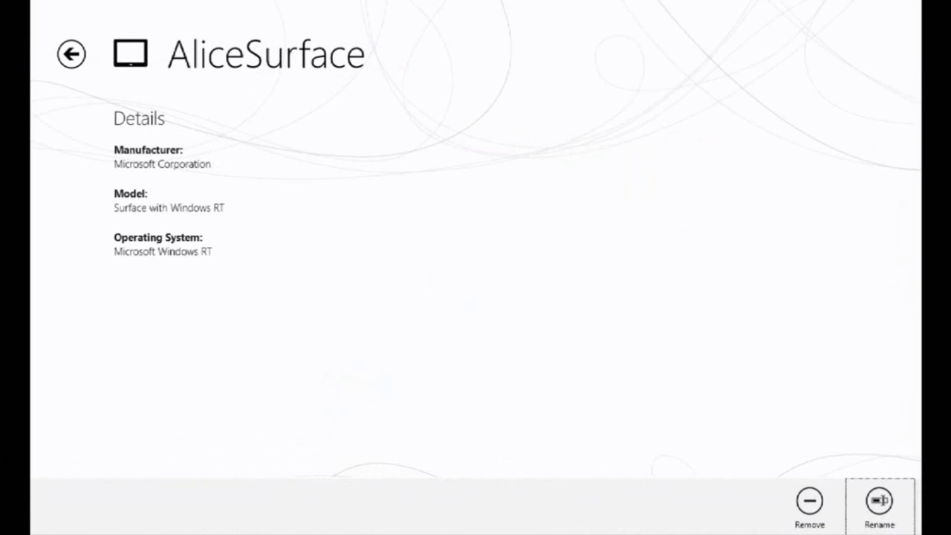
{"action": "left_click", "coordinate": [71, 54]}
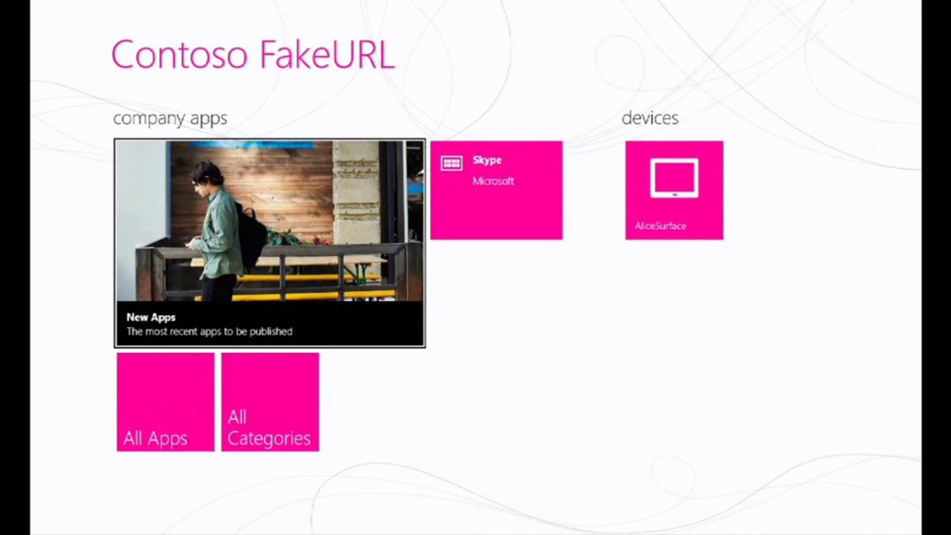
{"action": "left_click", "coordinate": [496, 190]}
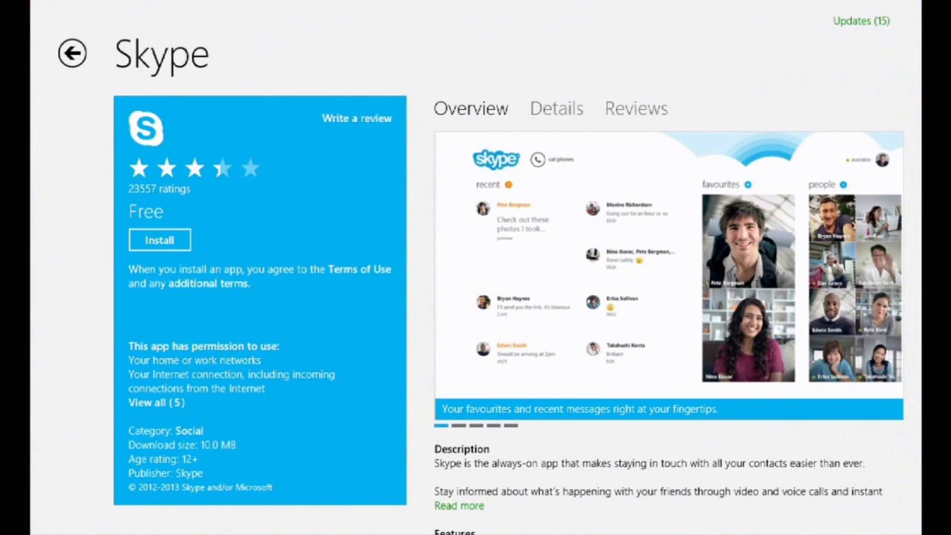
Step: Start installing Skype from its Windows Store listing
{"action": "left_click", "coordinate": [159, 240]}
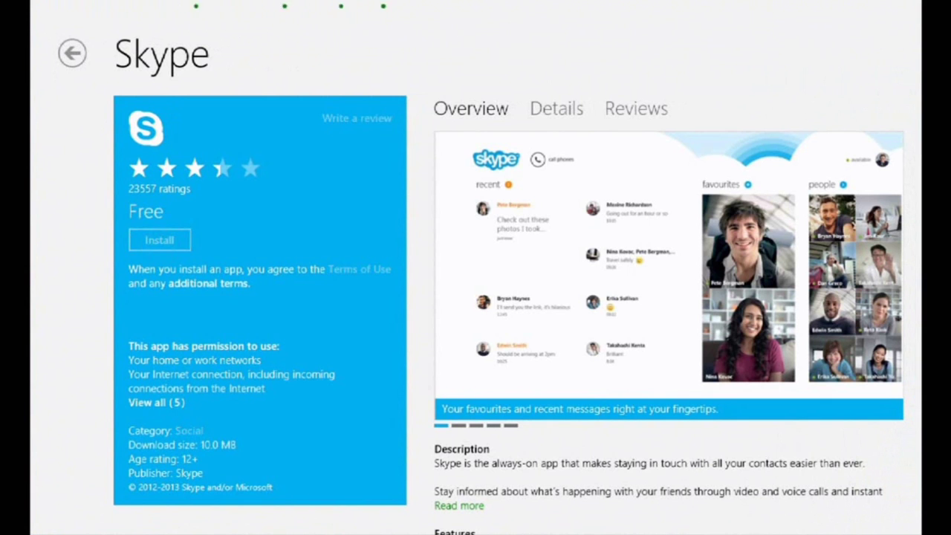